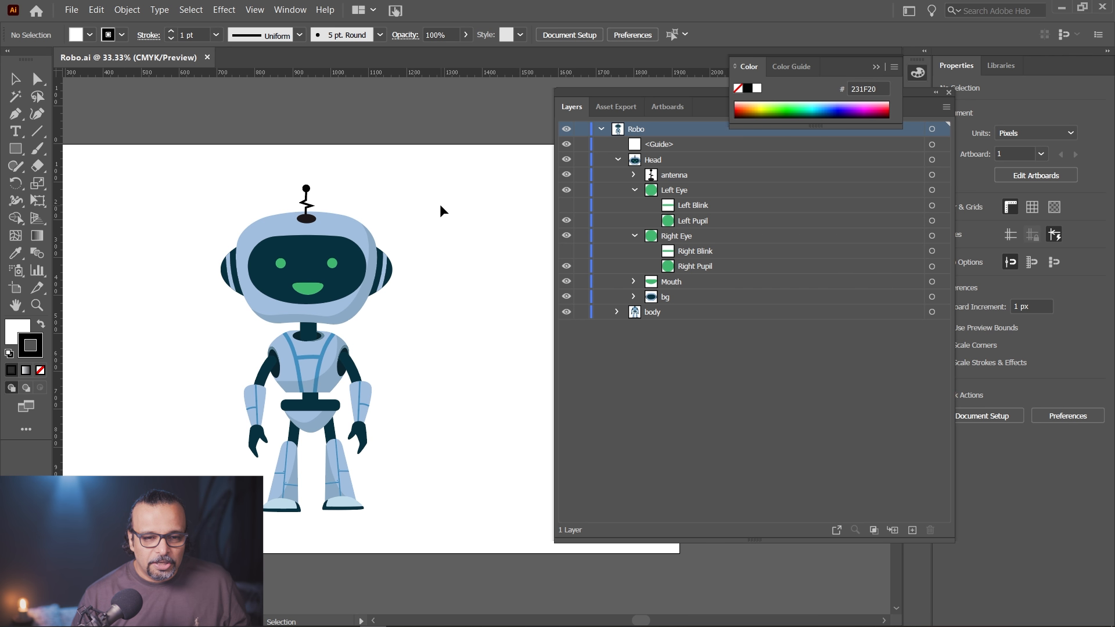
{"action": "key", "text": "space"}
{"action": "left_click_drag", "start_coordinate": [373, 341], "coordinate": [427, 340]}
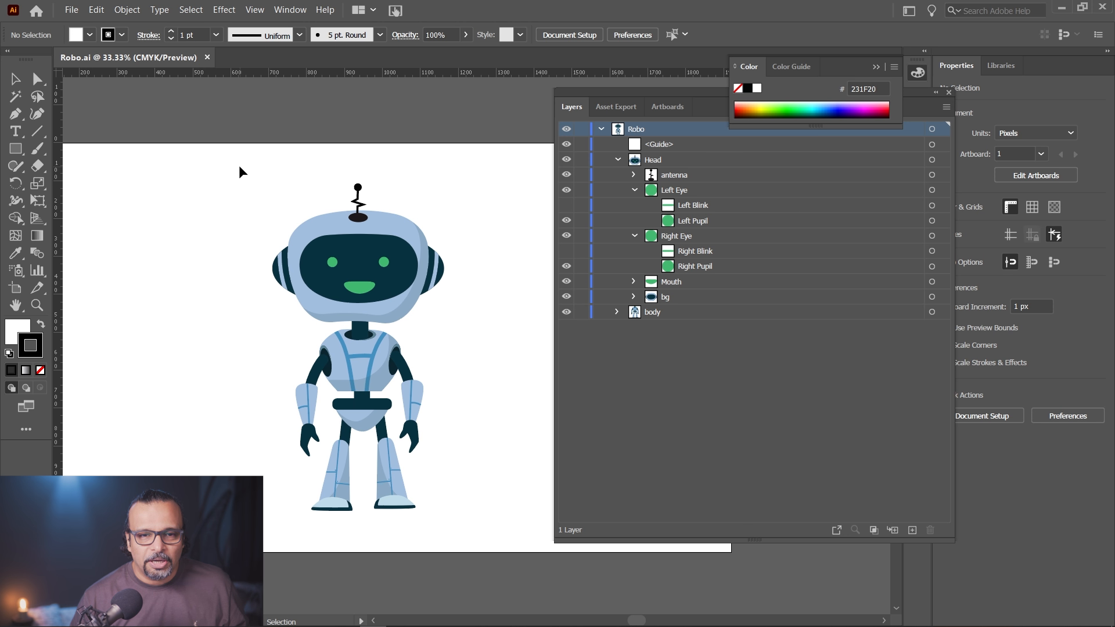
{"action": "key", "text": "space"}
{"action": "left_click_drag", "start_coordinate": [475, 311], "coordinate": [453, 303]}
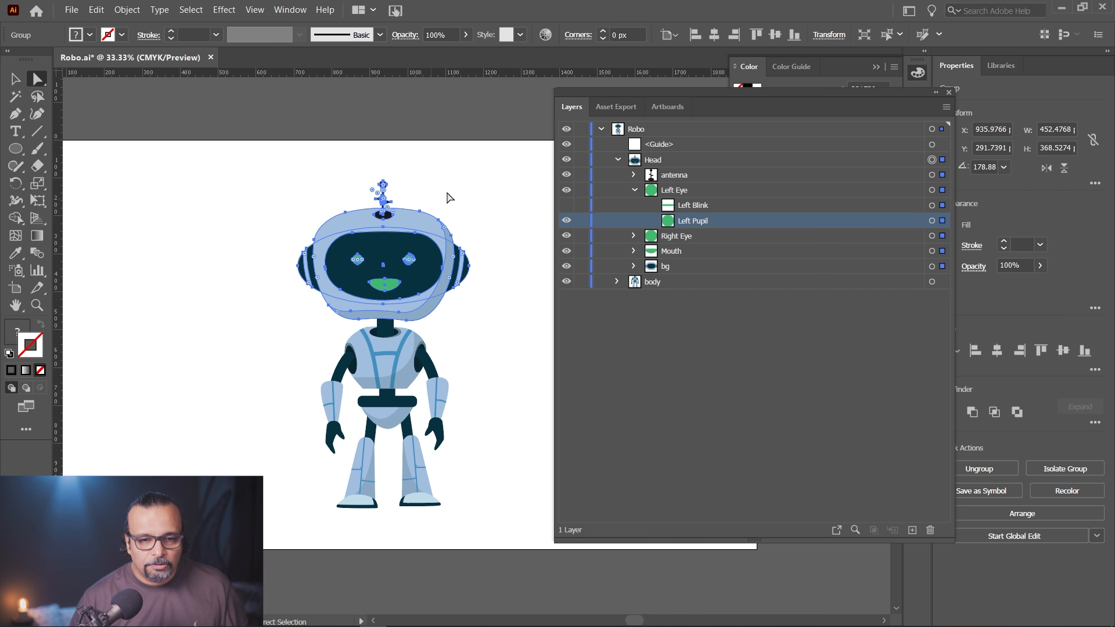
{"action": "left_click", "coordinate": [467, 191]}
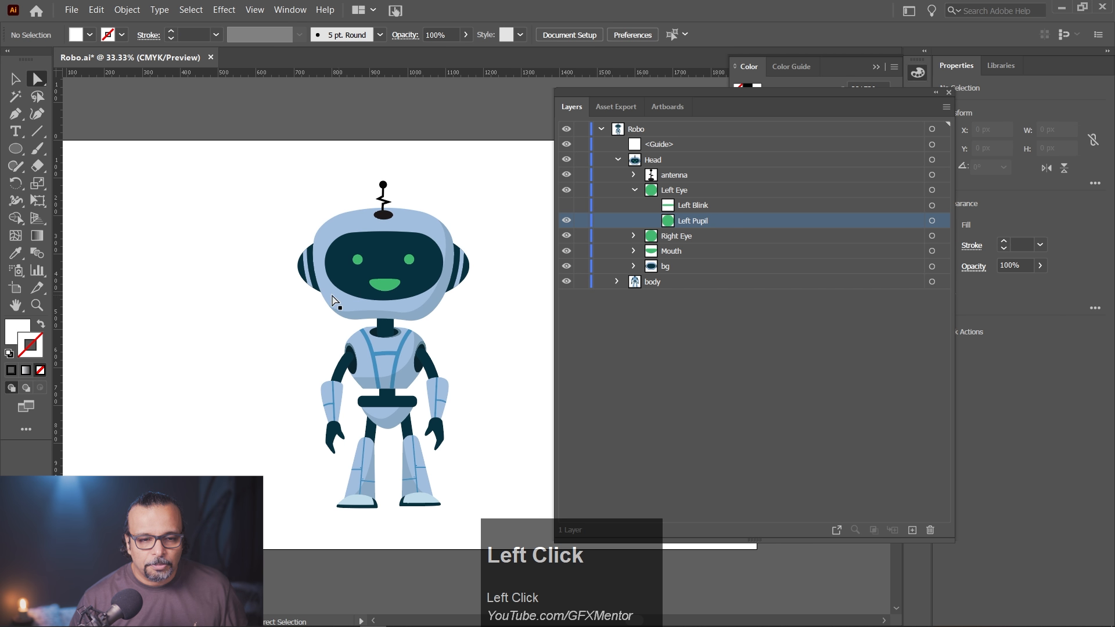
{"action": "scroll", "coordinate": [369, 286], "scroll_direction": "up", "scroll_amount": 1, "text": "alt"}
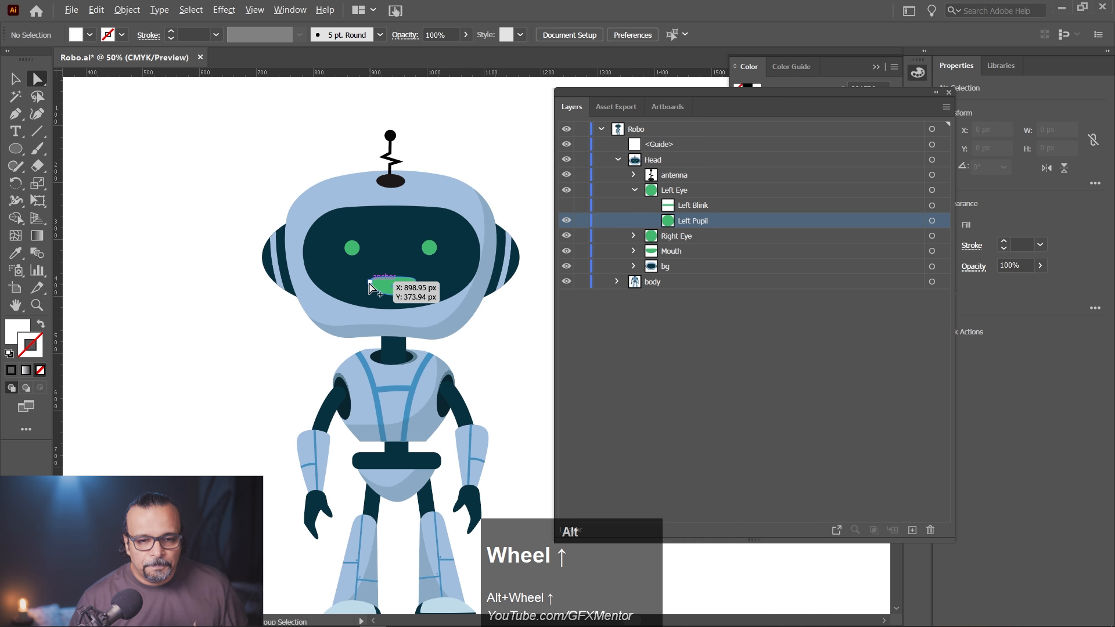
{"action": "scroll", "coordinate": [369, 286], "scroll_direction": "down", "scroll_amount": 1, "text": "alt"}
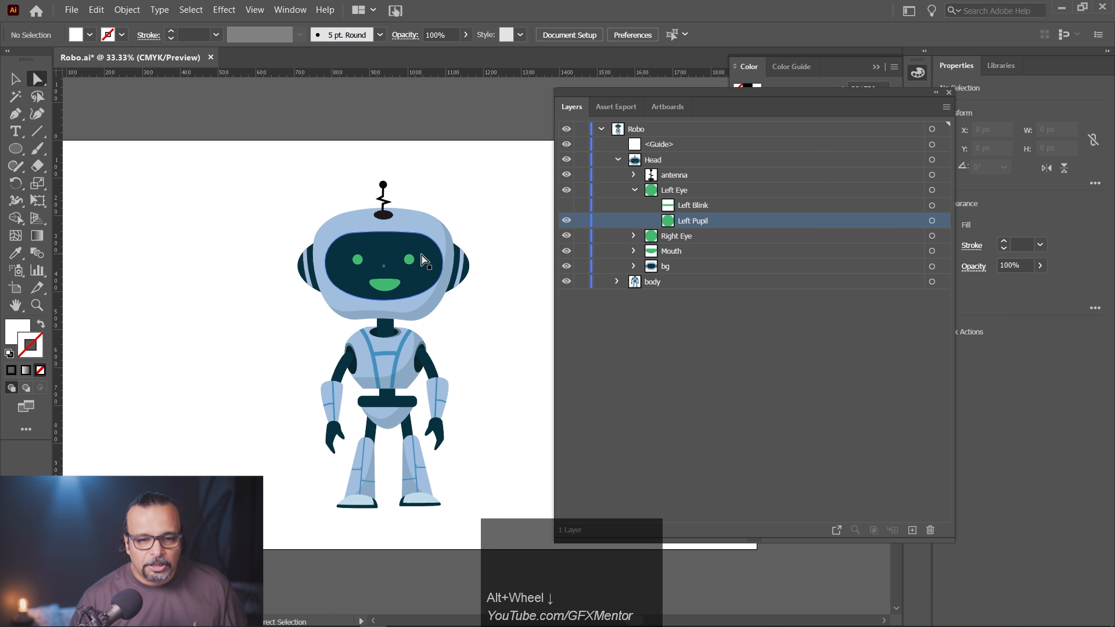
Draw a white circle about 44 px in diameter with the Ellipse tool over the robot's Left Pupil
{"action": "scroll", "coordinate": [424, 262], "scroll_direction": "up", "scroll_amount": 4, "text": "alt"}
{"action": "scroll", "coordinate": [413, 264], "scroll_direction": "down", "scroll_amount": 1, "text": "alt"}
{"action": "scroll", "coordinate": [413, 264], "scroll_direction": "up", "scroll_amount": 1, "text": "alt"}
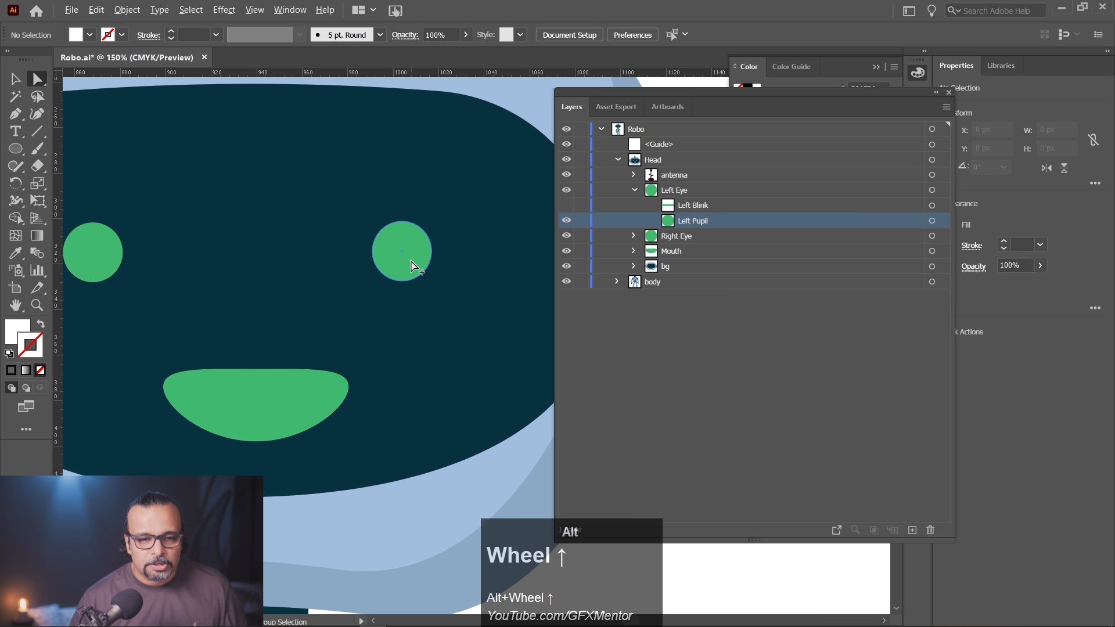
{"action": "left_click_drag", "start_coordinate": [365, 231], "coordinate": [390, 267]}
{"action": "key", "text": "ctrl+z"}
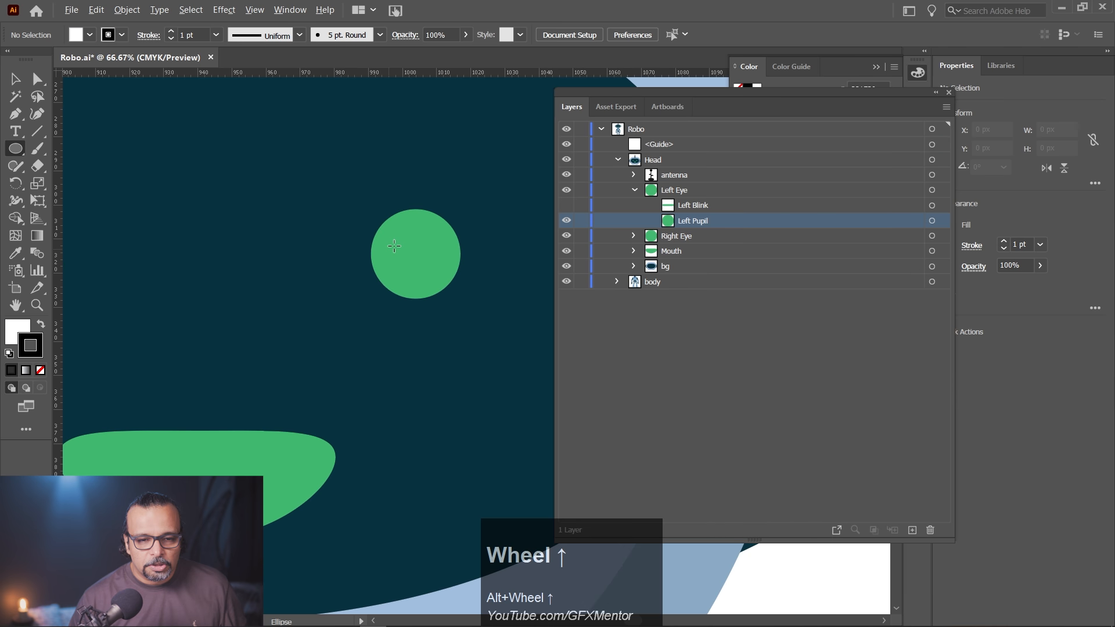
{"action": "left_click_drag", "start_coordinate": [424, 262], "coordinate": [350, 277]}
{"action": "mouse_move", "coordinate": [259, 192]}
{"action": "left_mouse_down", "text": "shift"}
{"action": "mouse_move", "coordinate": [408, 325]}
{"action": "mouse_move", "coordinate": [409, 341]}
{"action": "left_mouse_up", "text": "shift"}
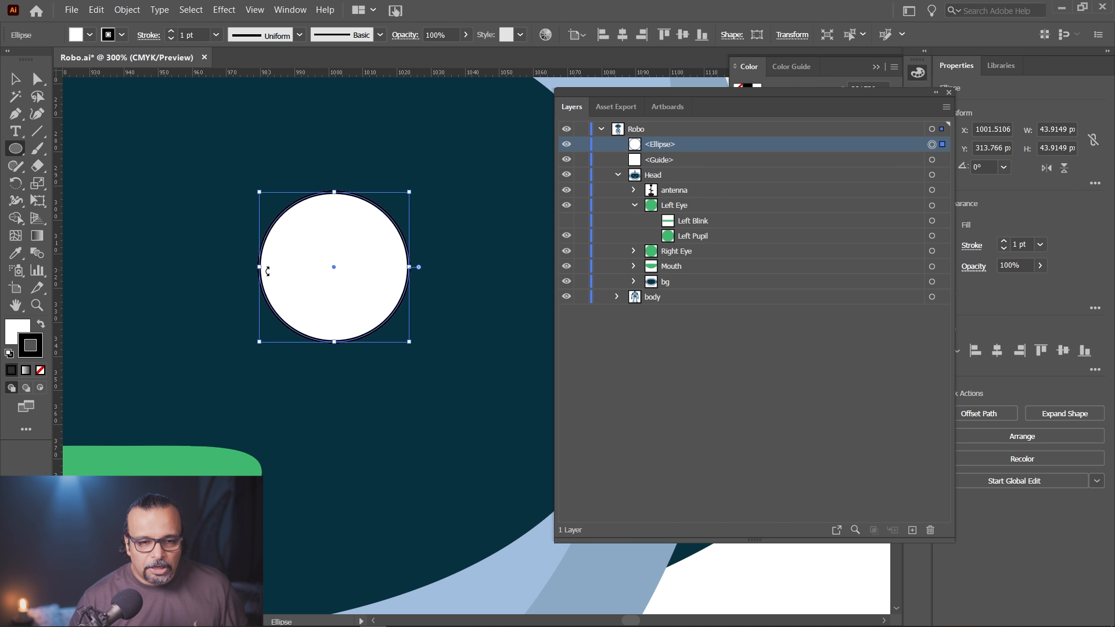
Move the new ellipse beneath Left Pupil inside the Left Eye group and rename it "Left Eyeball"
{"action": "key", "text": "a"}
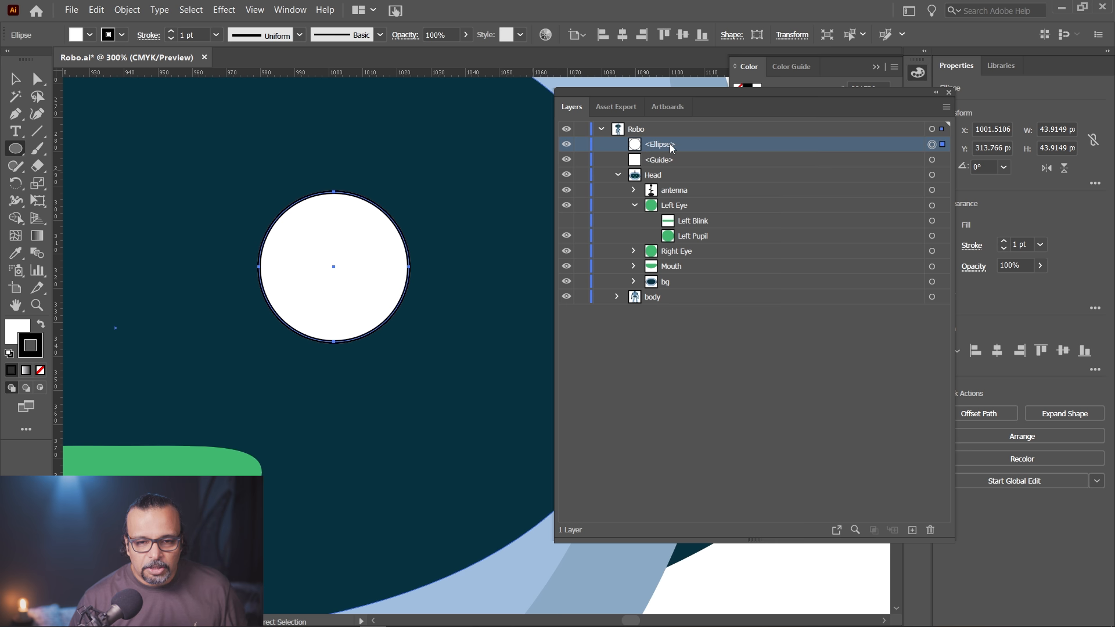
{"action": "left_click_drag", "start_coordinate": [674, 149], "coordinate": [690, 239]}
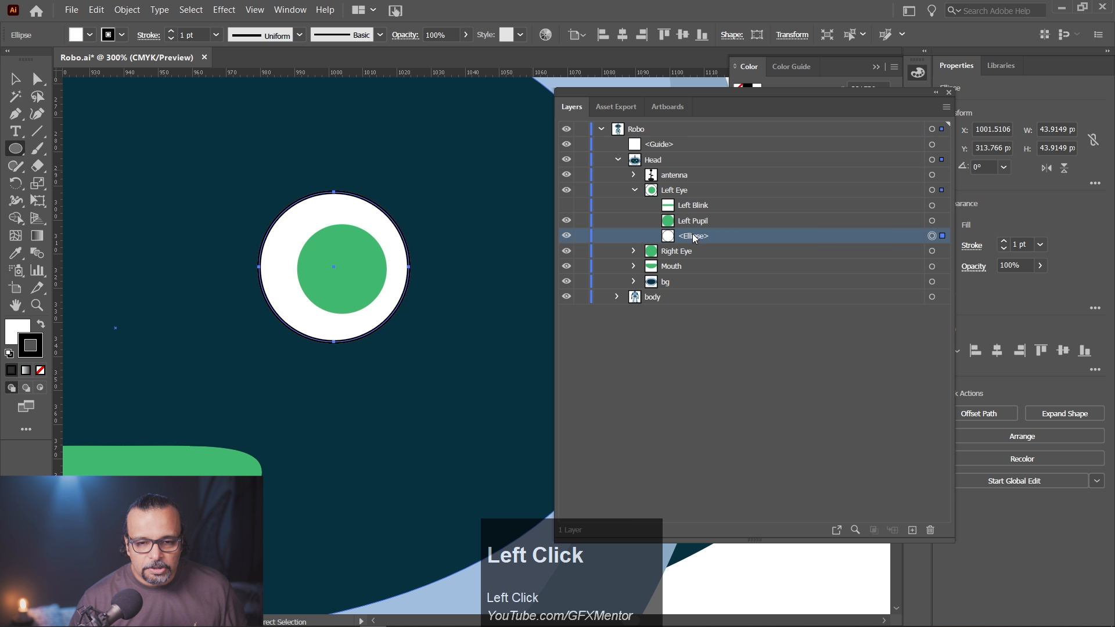
{"action": "double_click", "coordinate": [694, 236]}
{"action": "type", "text": "Eye B"}
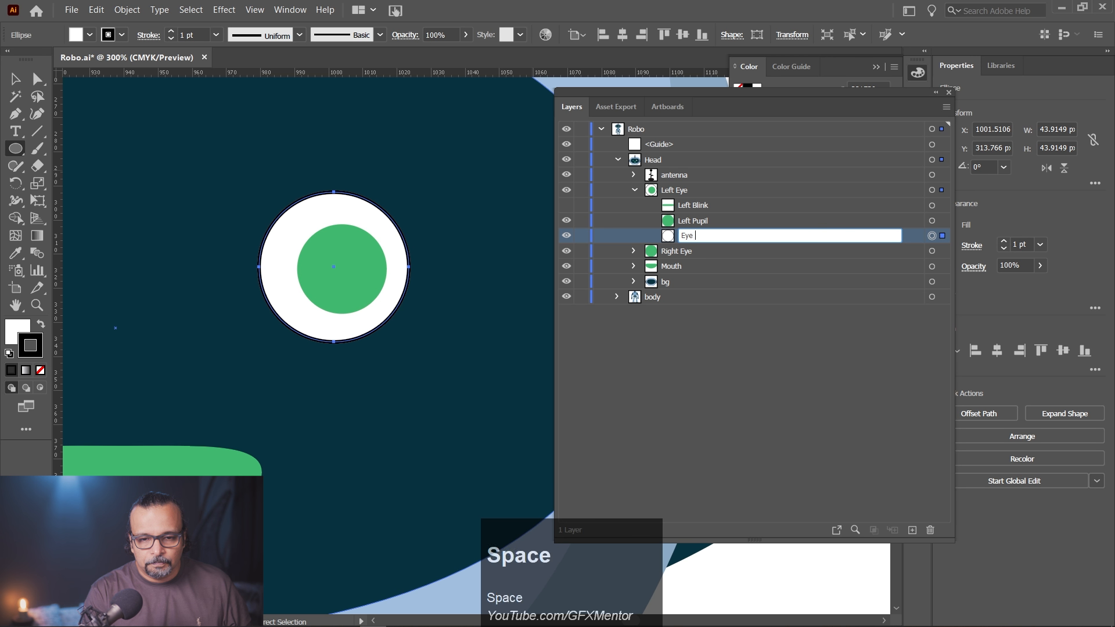
{"action": "key", "text": "BackSpace"}
{"action": "key", "text": "BackSpace"}
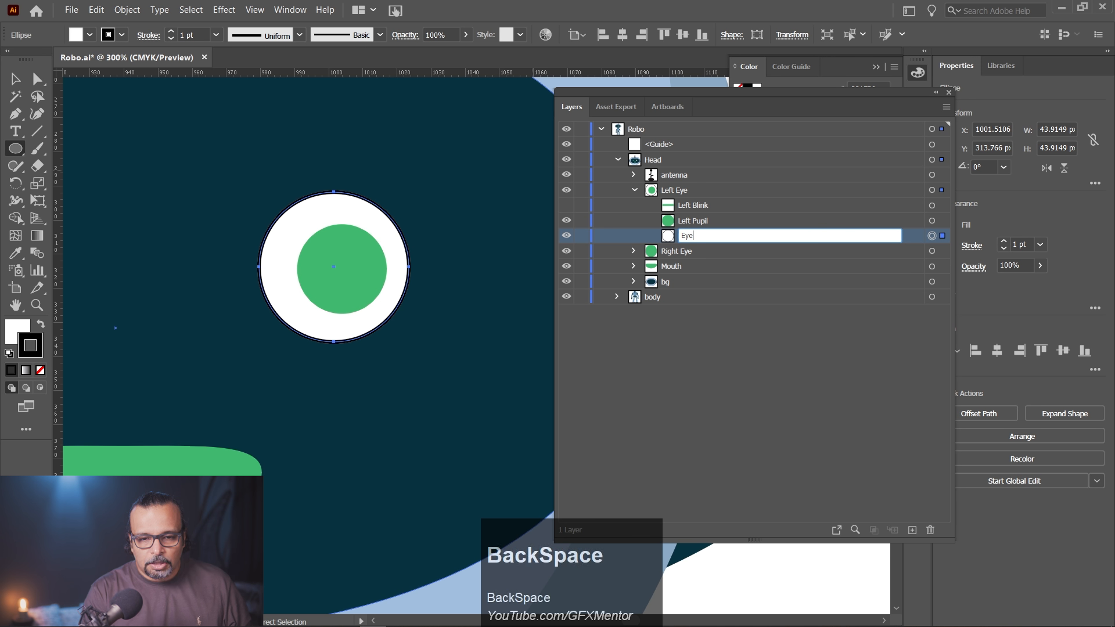
{"action": "type", "text": "ball"}
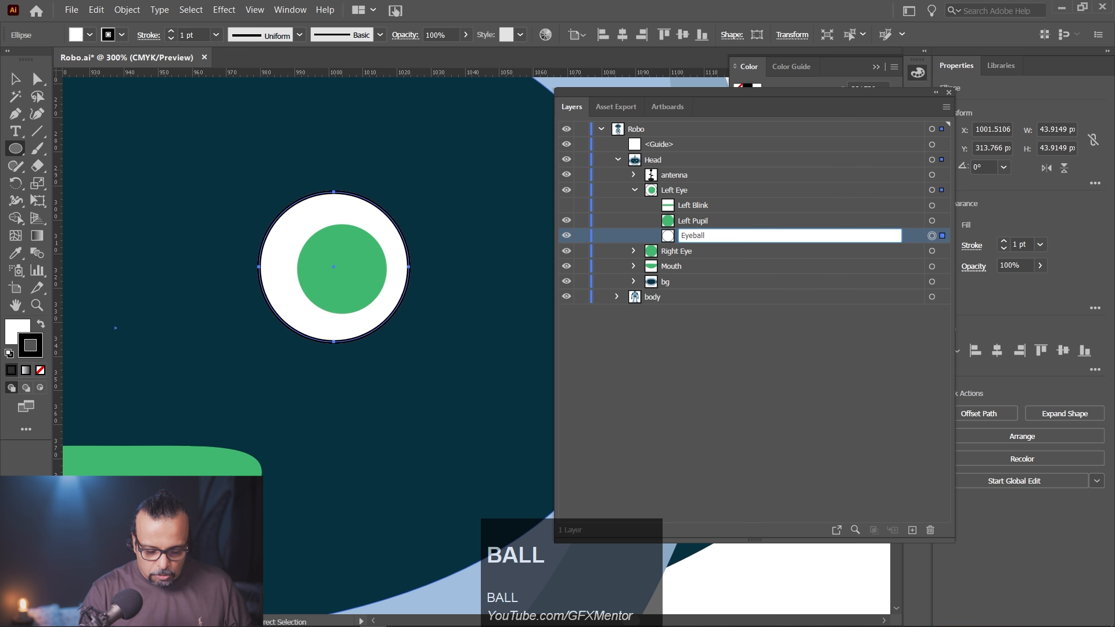
{"action": "key", "text": "Left"}
{"action": "type", "text": "Left"}
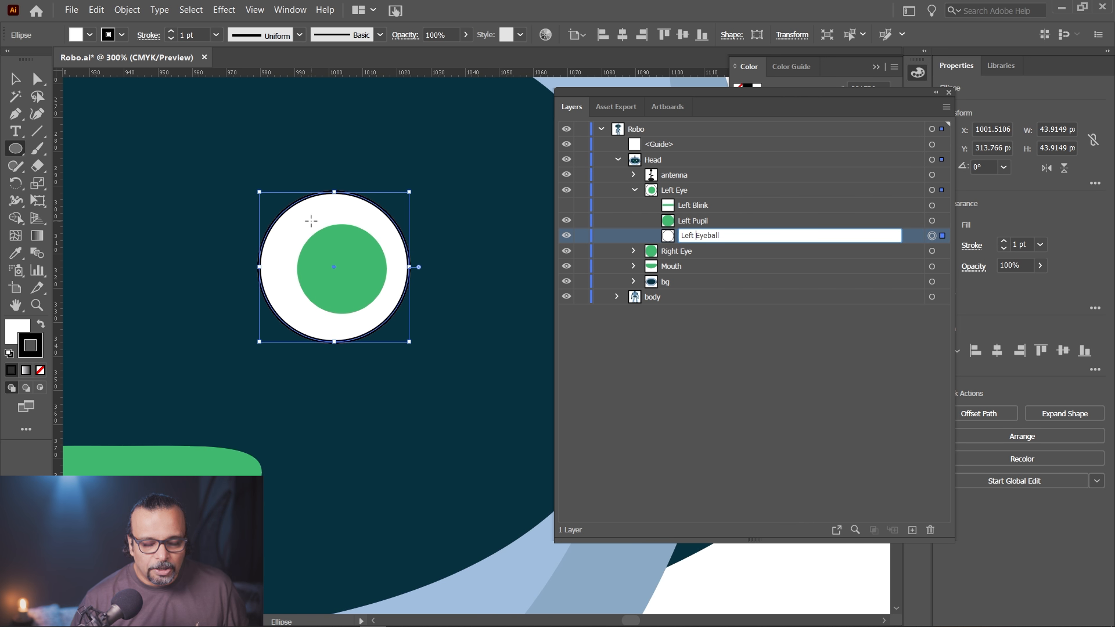
{"action": "left_click", "coordinate": [37, 80]}
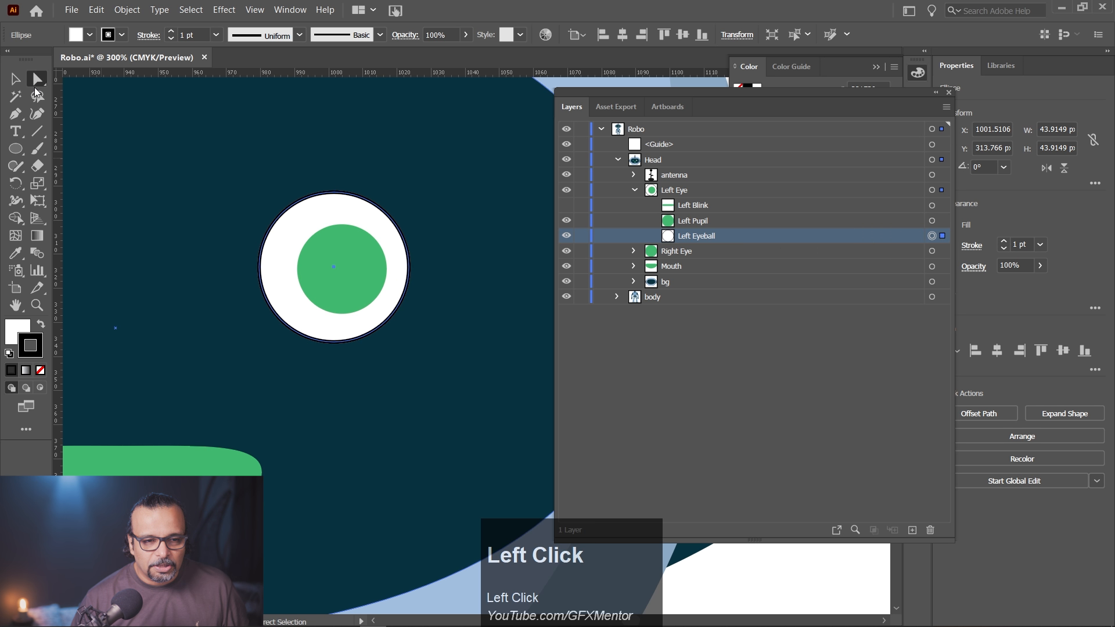
In outline view, shift the Left Eyeball circle about 2 px right and 0.6 px down to centre it on the pupil
{"action": "key", "text": "ctrl"}
{"action": "key", "text": "ctrl+y"}
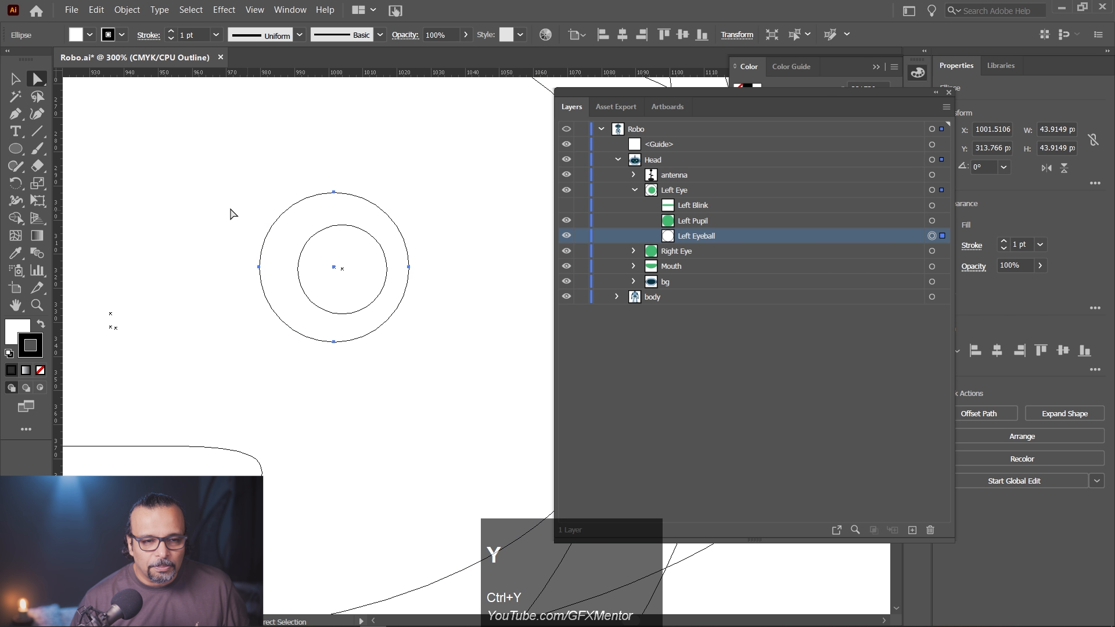
{"action": "left_click", "coordinate": [15, 79]}
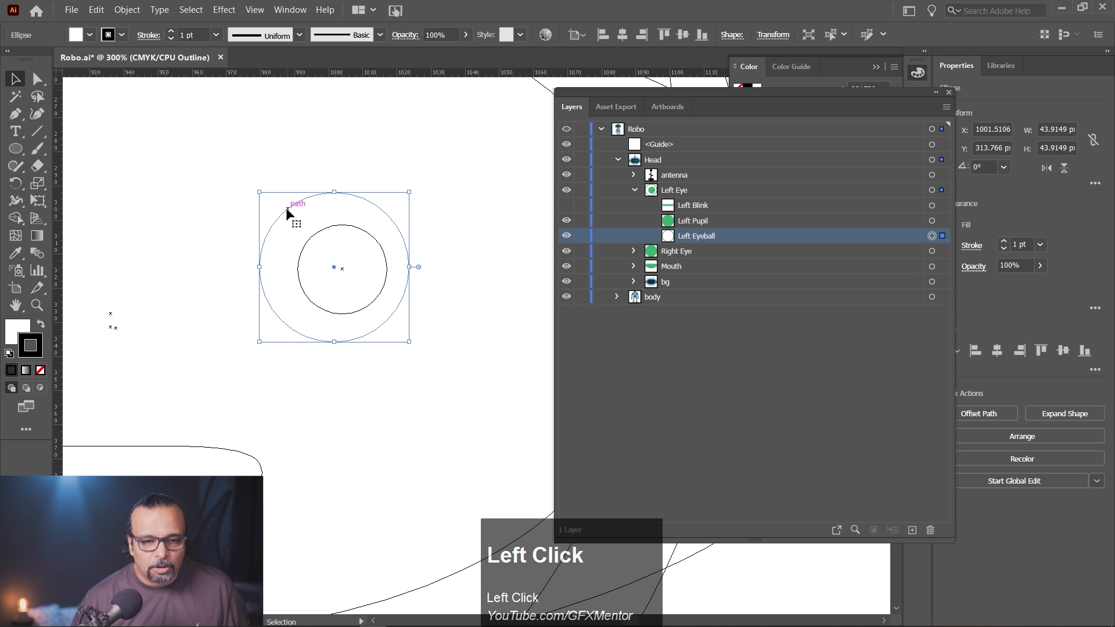
{"action": "left_click", "coordinate": [38, 80]}
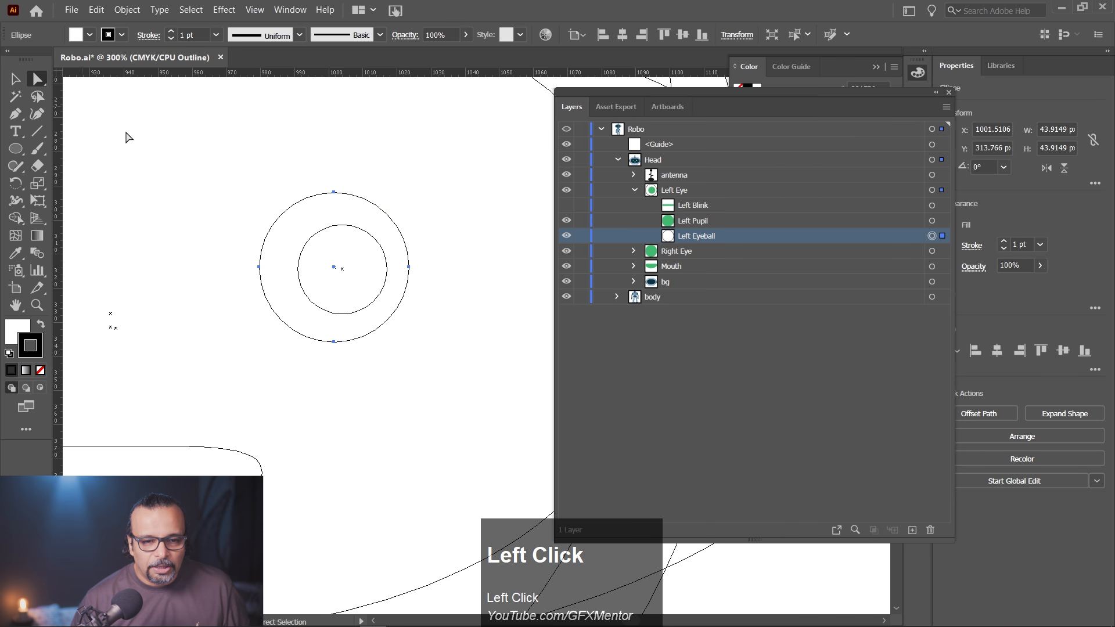
{"action": "scroll", "coordinate": [318, 236], "scroll_direction": "up", "scroll_amount": 1}
{"action": "scroll", "coordinate": [318, 238], "scroll_direction": "up", "scroll_amount": 2}
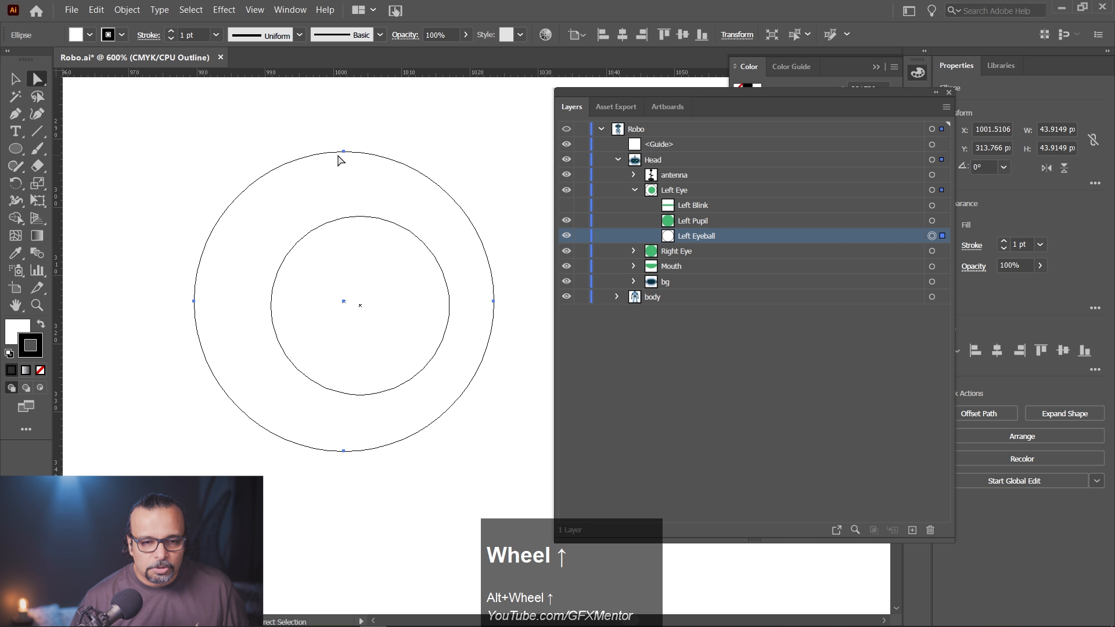
{"action": "left_click", "coordinate": [931, 236]}
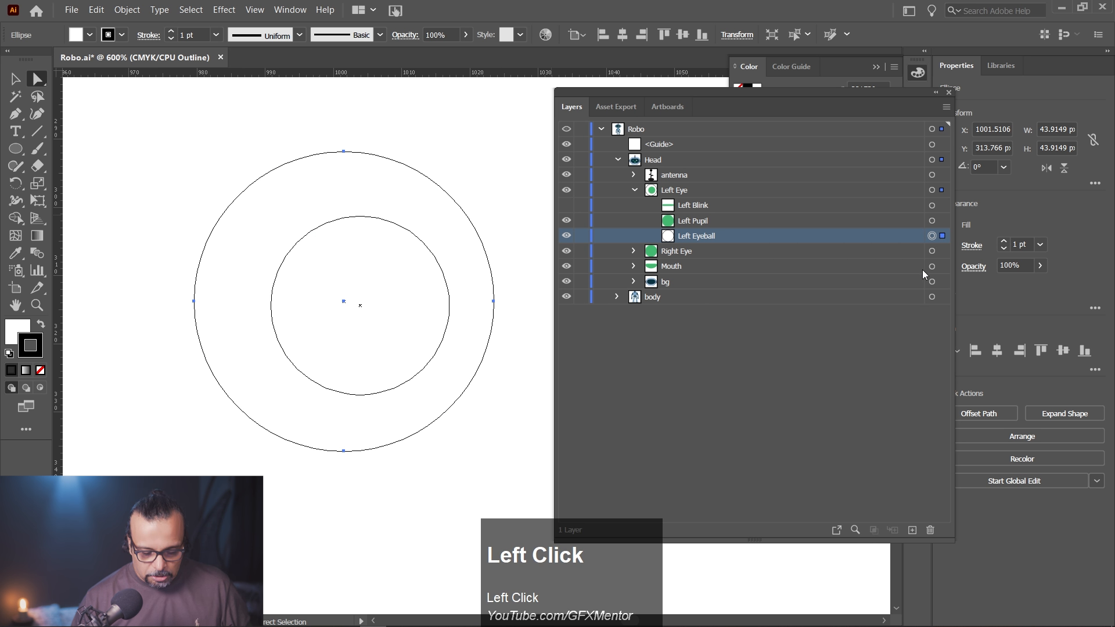
{"action": "left_click", "coordinate": [931, 236]}
{"action": "key", "text": "Right"}
{"action": "key", "text": "Right"}
{"action": "key", "text": "Right"}
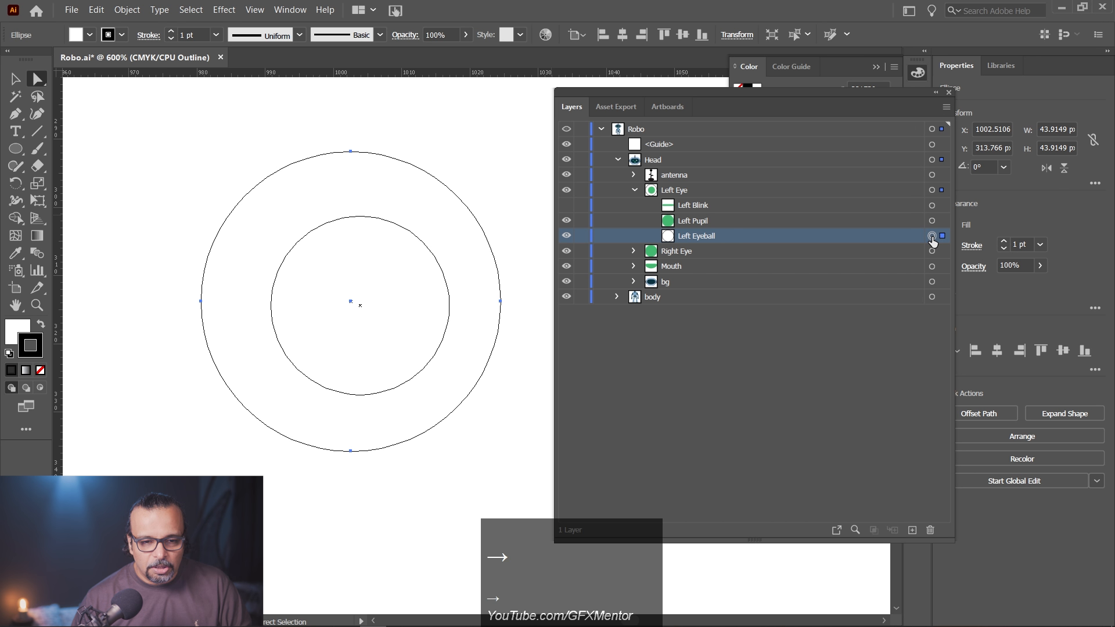
{"action": "key", "text": "Left"}
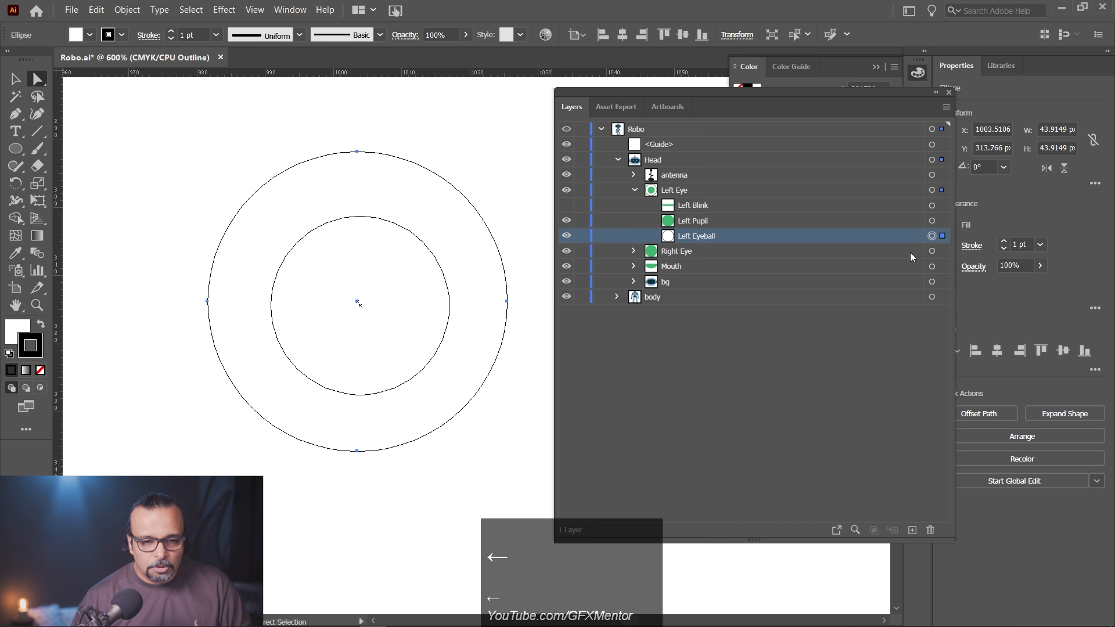
{"action": "left_click_drag", "start_coordinate": [507, 301], "coordinate": [508, 307]}
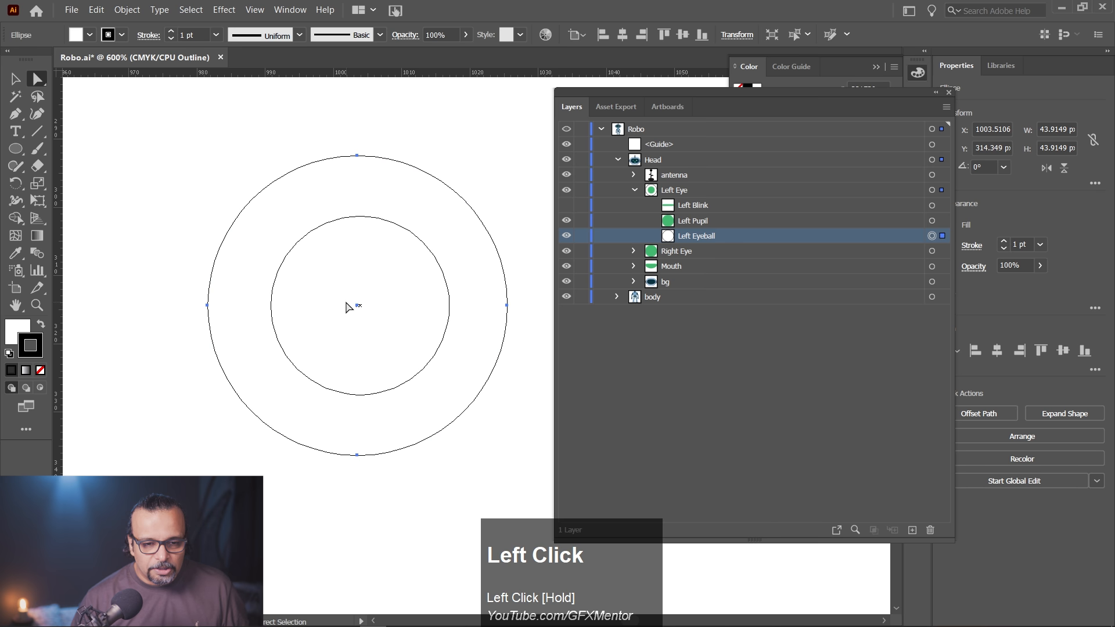
Return to preview mode and give the Left Eyeball the face's dark navy fill and no stroke using the Eyedropper
{"action": "scroll", "coordinate": [347, 306], "scroll_direction": "up", "scroll_amount": 1, "text": "alt"}
{"action": "scroll", "coordinate": [360, 307], "scroll_direction": "down", "scroll_amount": 4, "text": "alt"}
{"action": "scroll", "coordinate": [371, 313], "scroll_direction": "down", "scroll_amount": 2, "text": "alt"}
{"action": "scroll", "coordinate": [372, 312], "scroll_direction": "up", "scroll_amount": 2, "text": "alt"}
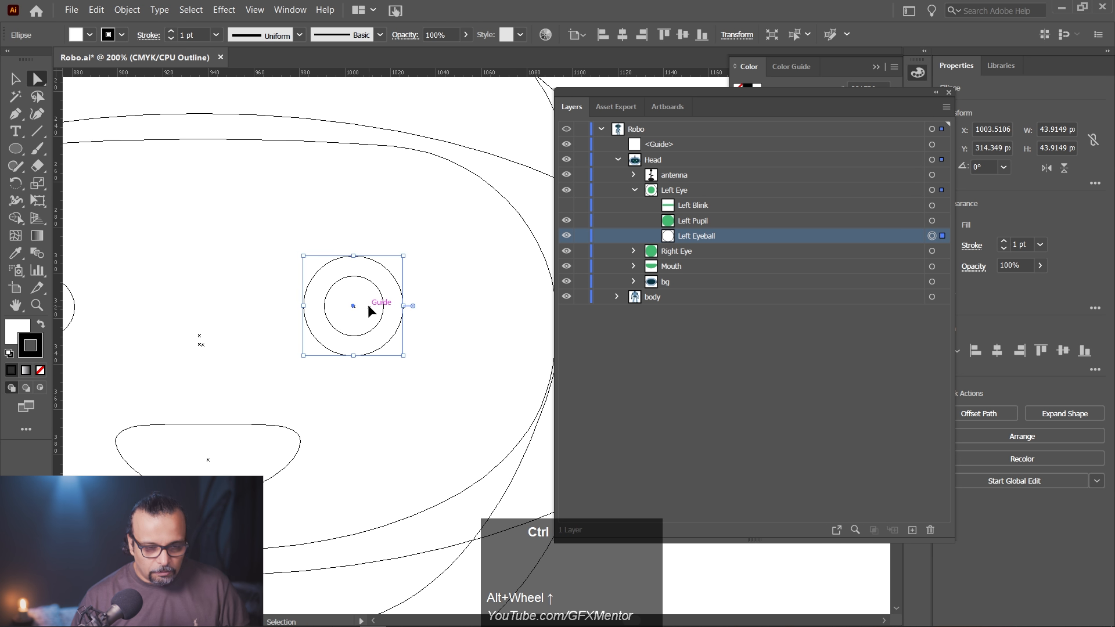
{"action": "key", "text": "ctrl+y"}
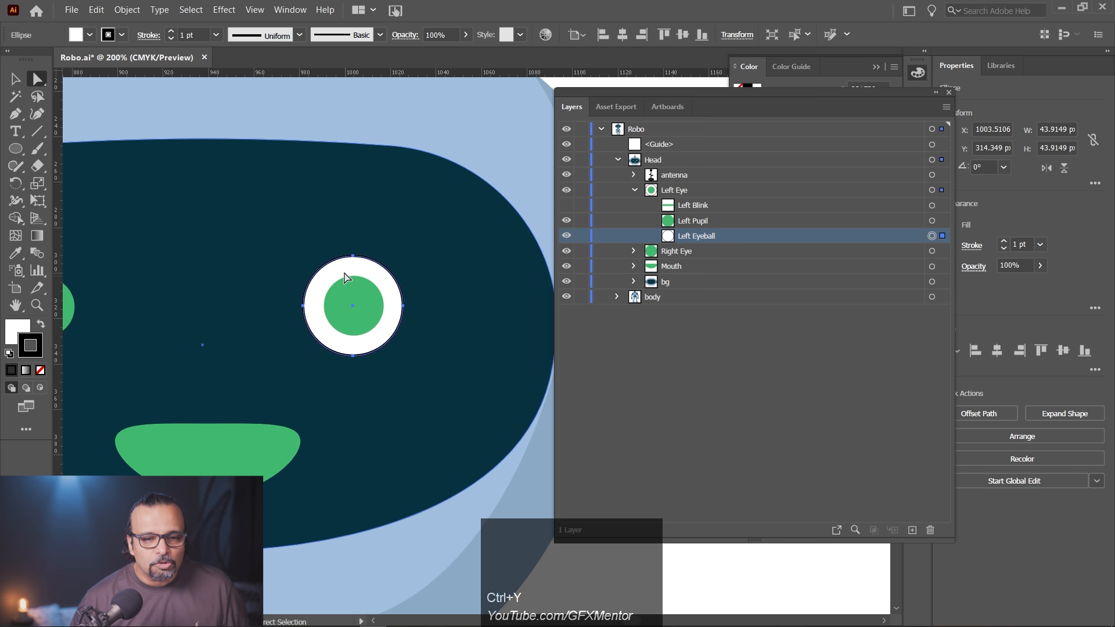
{"action": "left_click", "coordinate": [26, 254]}
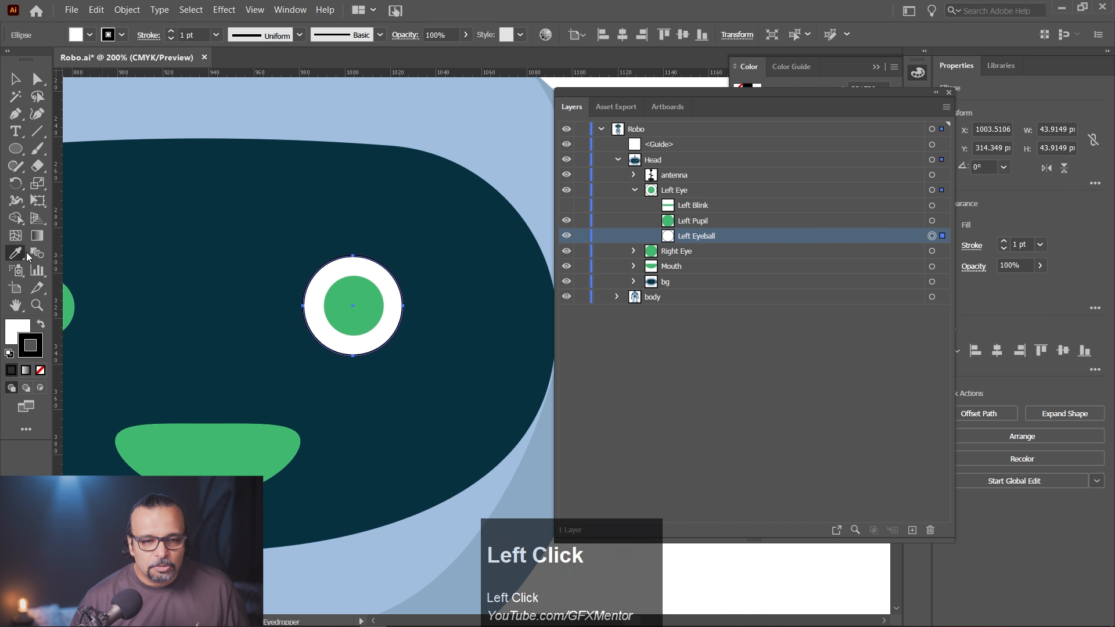
{"action": "left_click", "coordinate": [195, 198]}
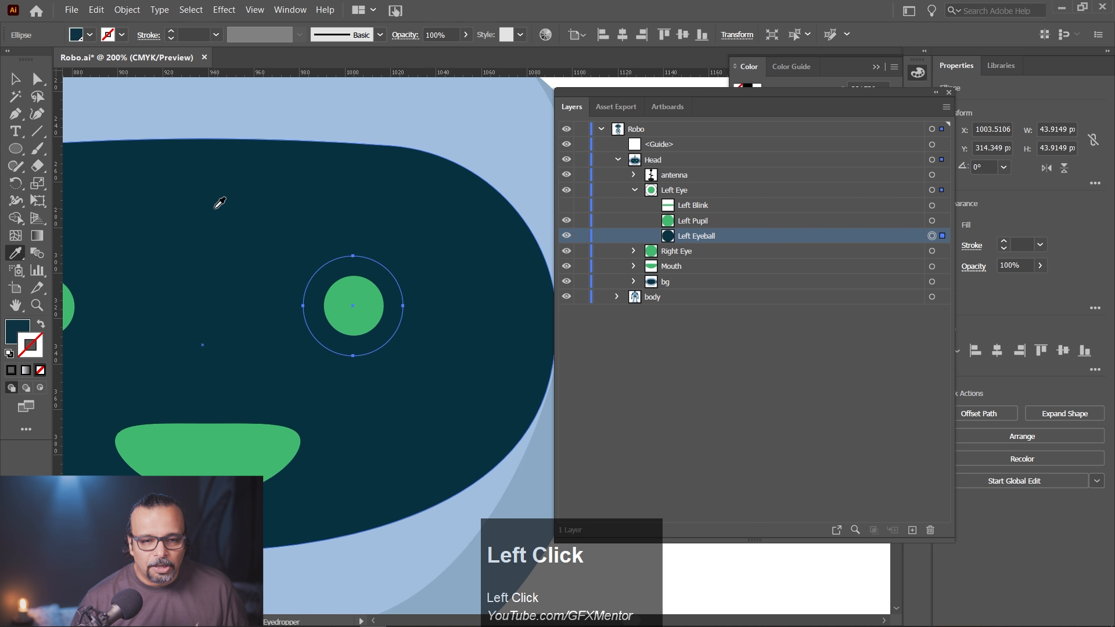
{"action": "left_click", "coordinate": [15, 79]}
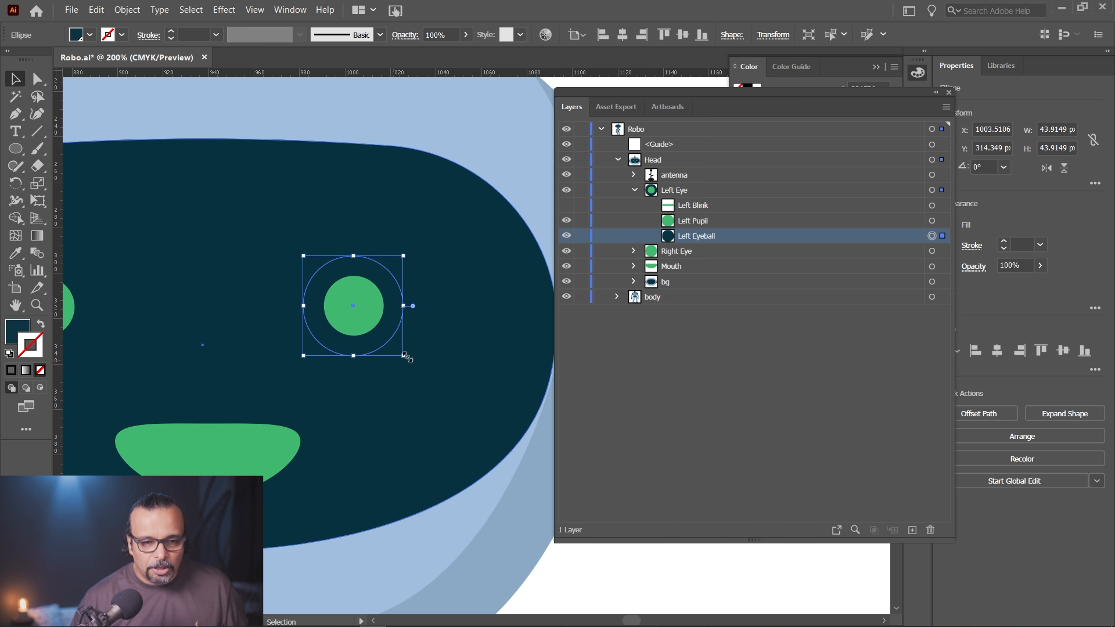
{"action": "scroll", "coordinate": [405, 320], "scroll_direction": "down", "scroll_amount": 2}
{"action": "left_click", "coordinate": [511, 169]}
{"action": "left_click_drag", "start_coordinate": [418, 348], "coordinate": [492, 358]}
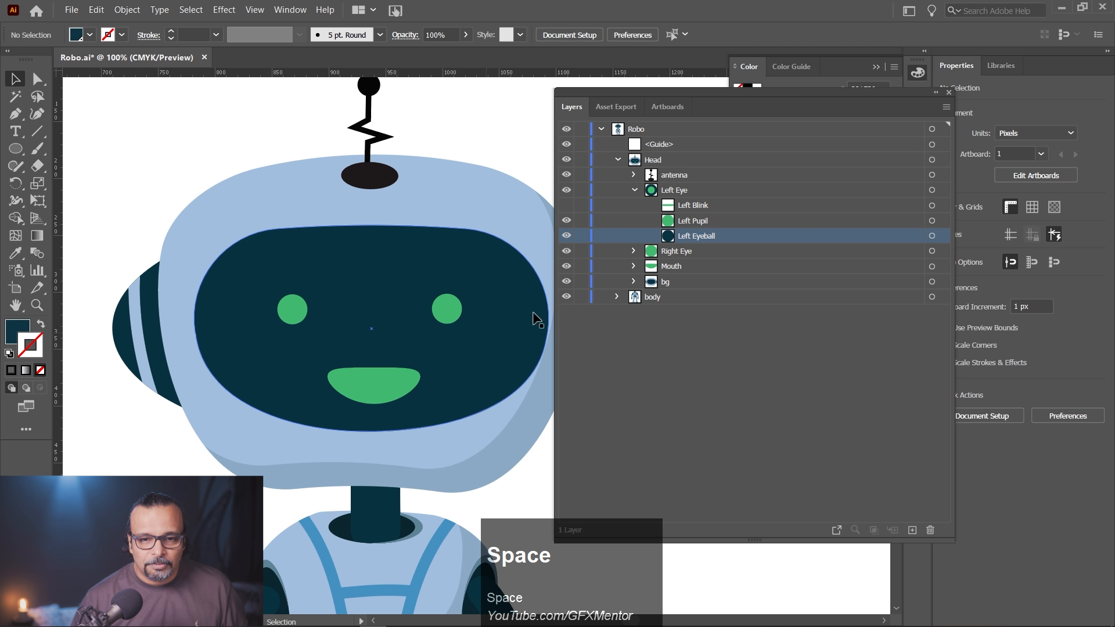
Duplicate the Left Eyeball circle in place, directly in front of the original inside the Left Eye group
{"action": "left_click", "coordinate": [691, 239]}
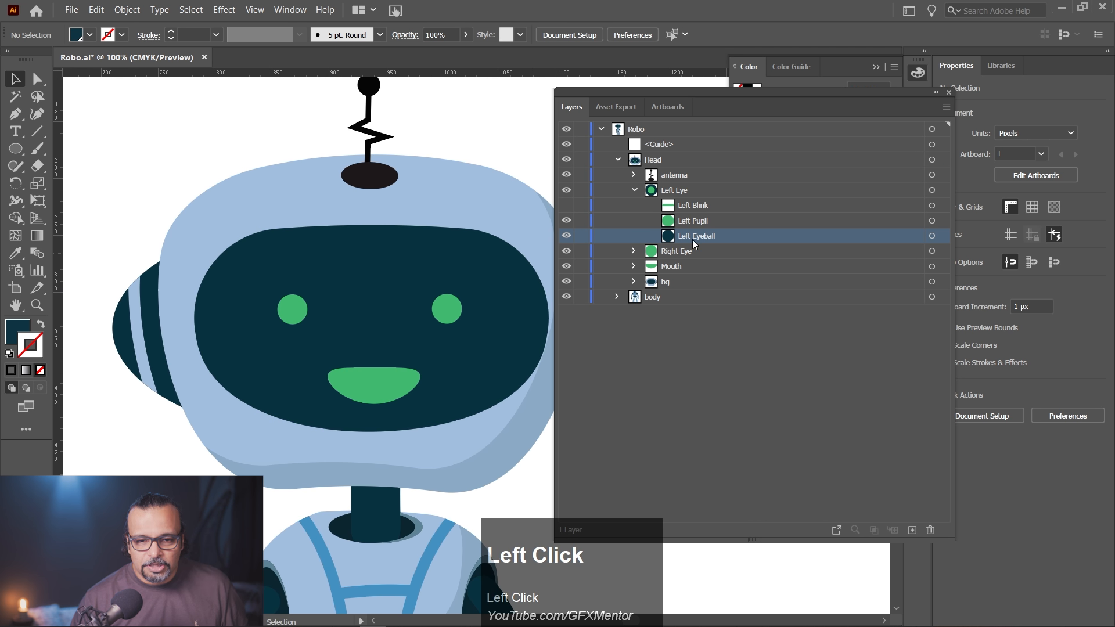
{"action": "left_click", "coordinate": [932, 235]}
{"action": "key", "text": "ctrl+c"}
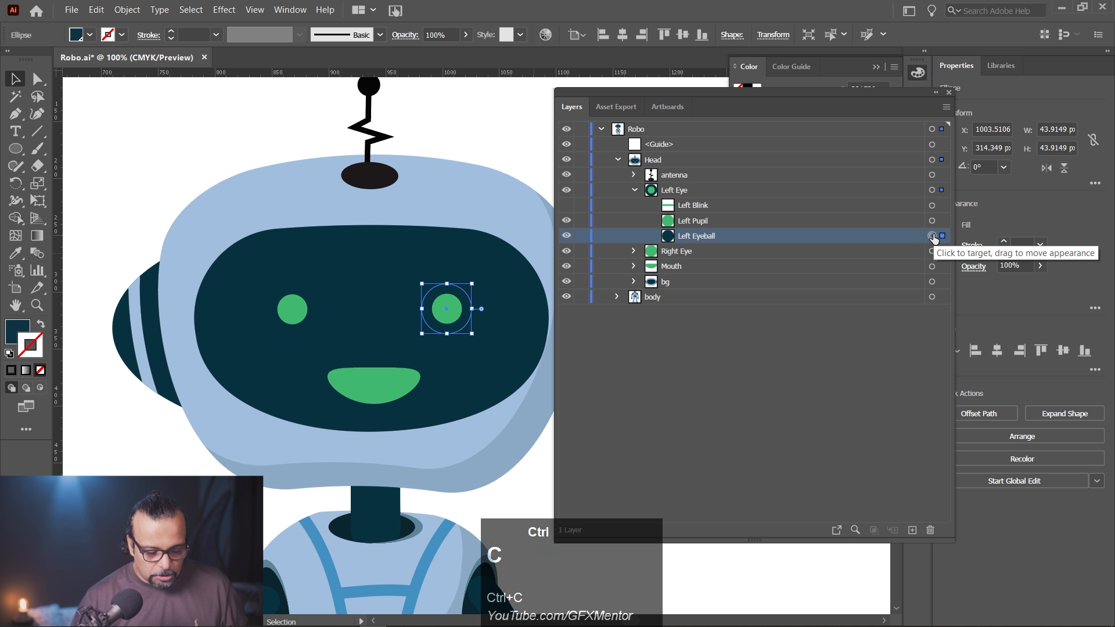
{"action": "key", "text": "ctrl+v"}
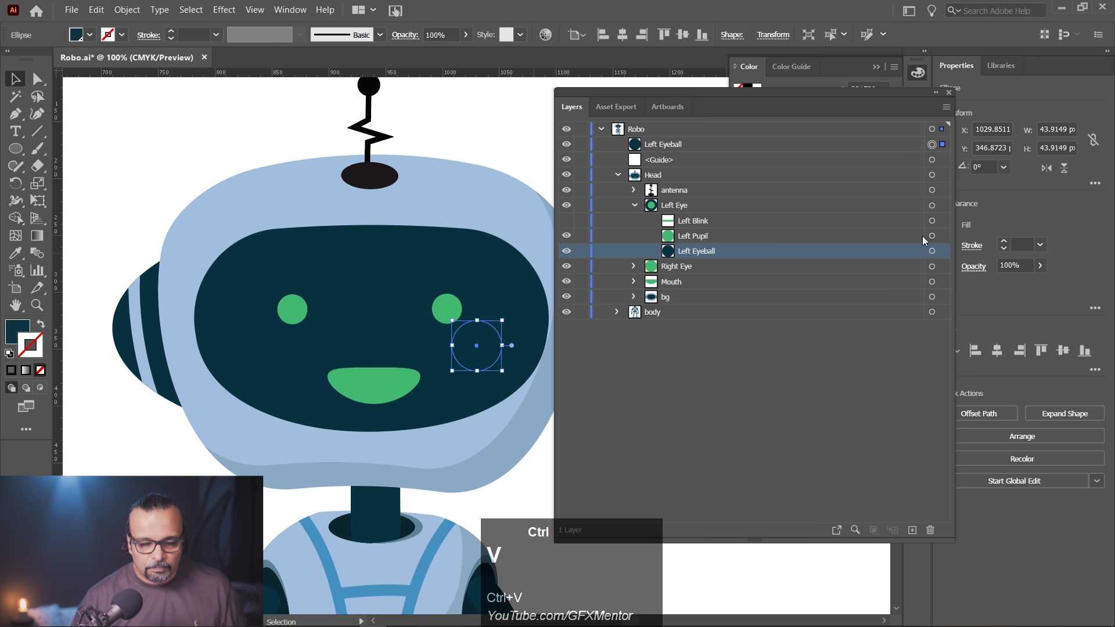
{"action": "key", "text": "ctrl+z"}
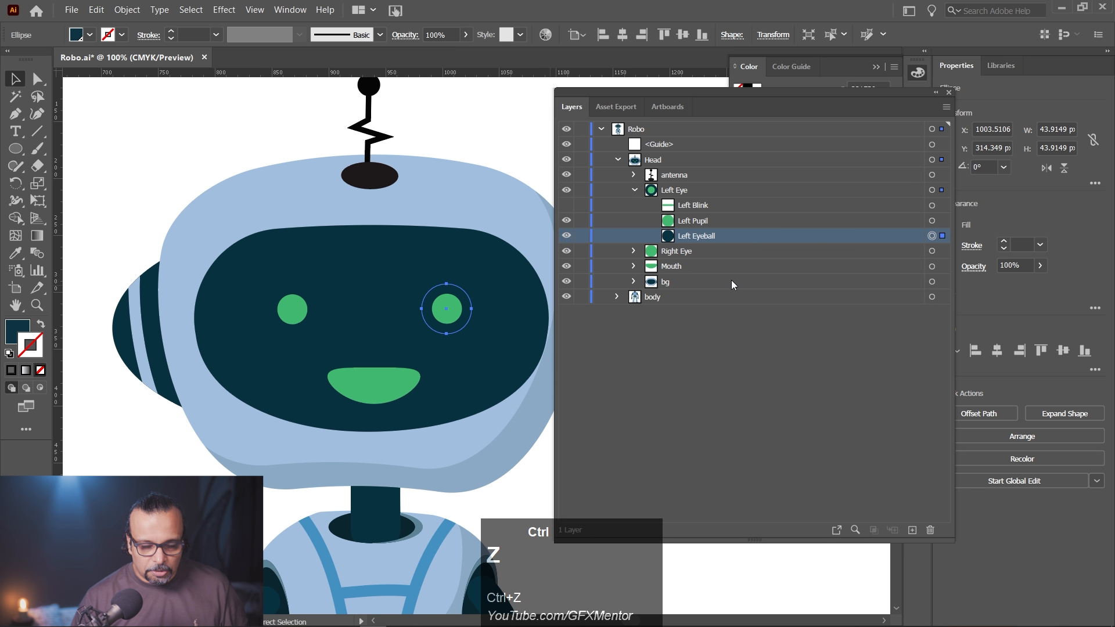
{"action": "key", "text": "ctrl+f"}
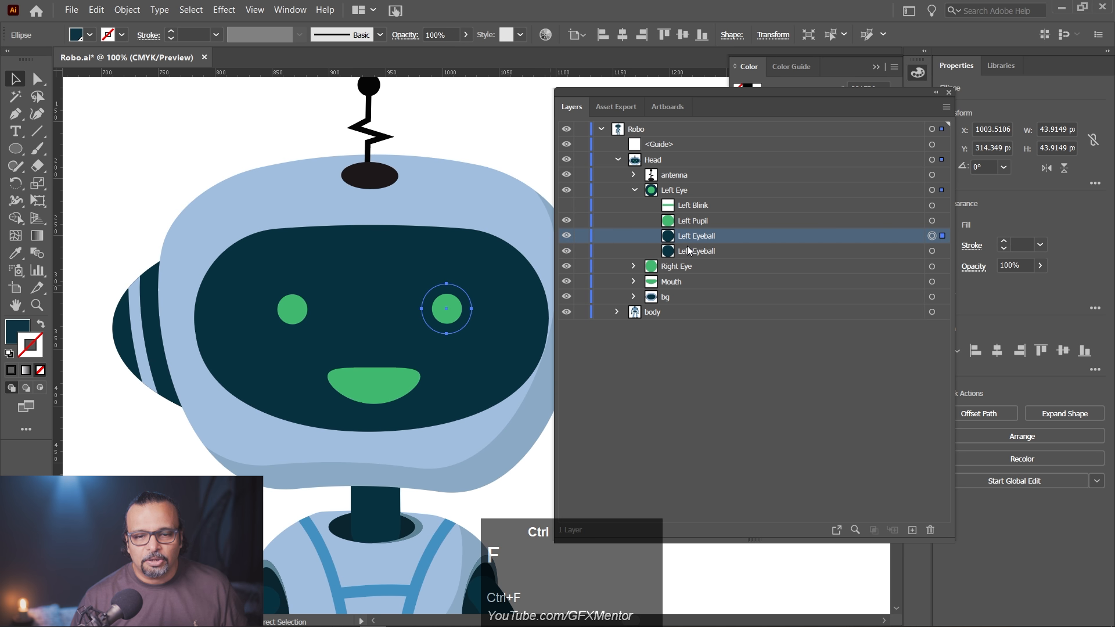
Rename the duplicated upper eyeball shape in the Left Eye group as "Right Eyeball"
{"action": "double_click", "coordinate": [692, 236]}
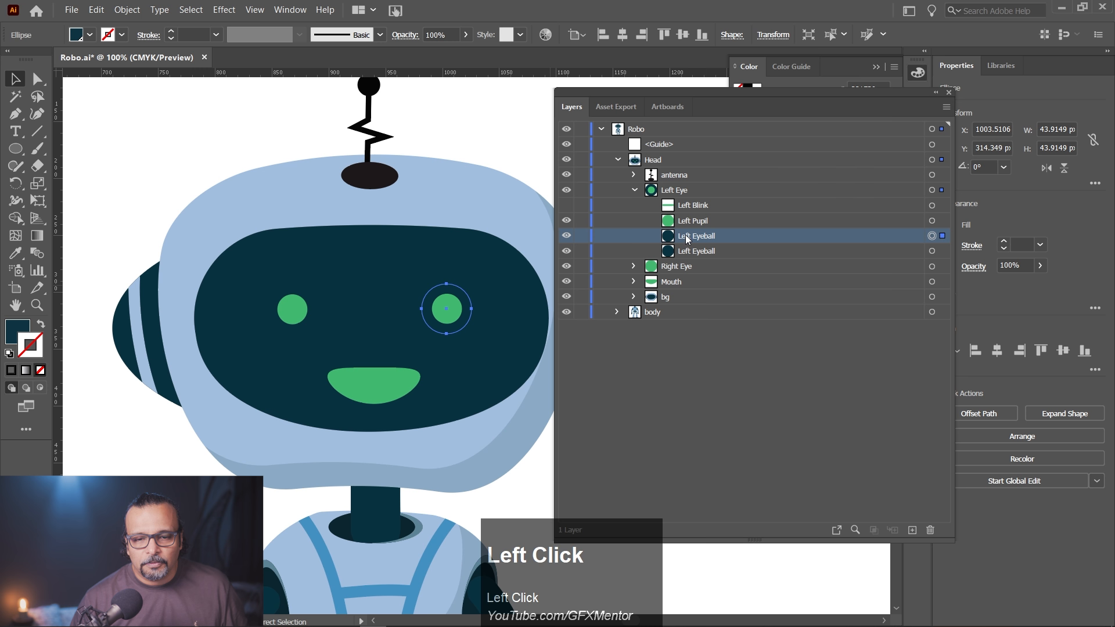
{"action": "left_click", "coordinate": [693, 235]}
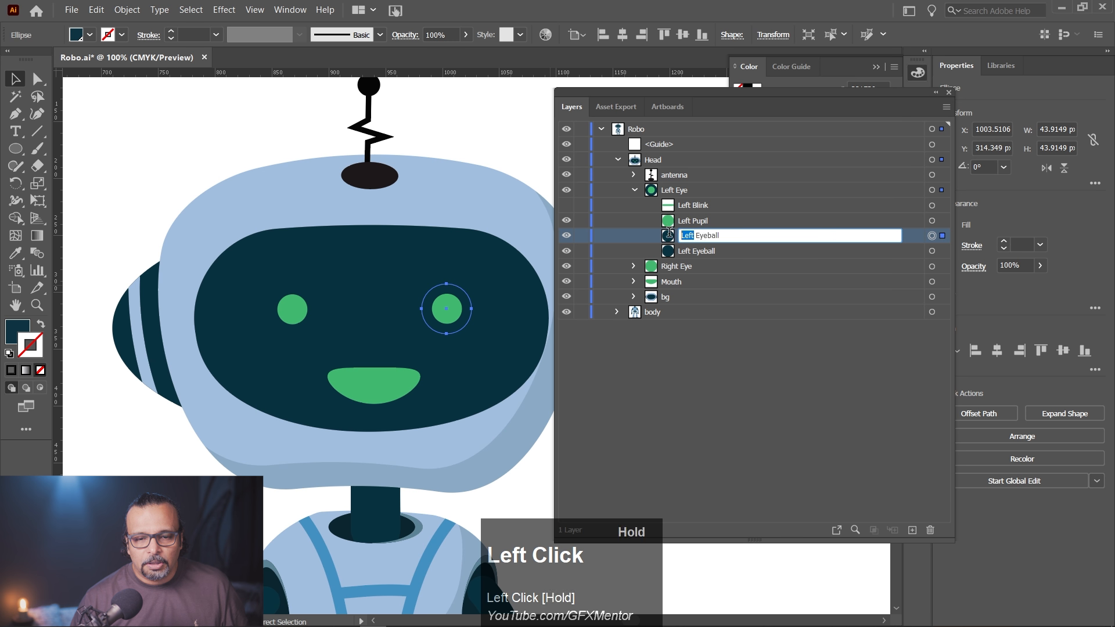
{"action": "type", "text": "Right"}
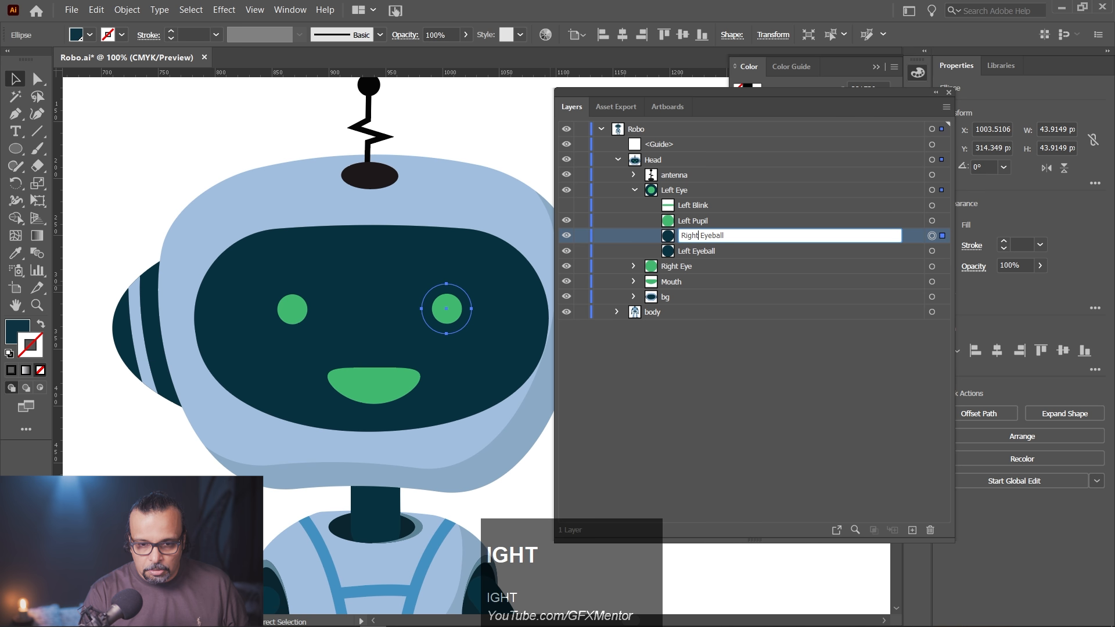
{"action": "key", "text": "Return"}
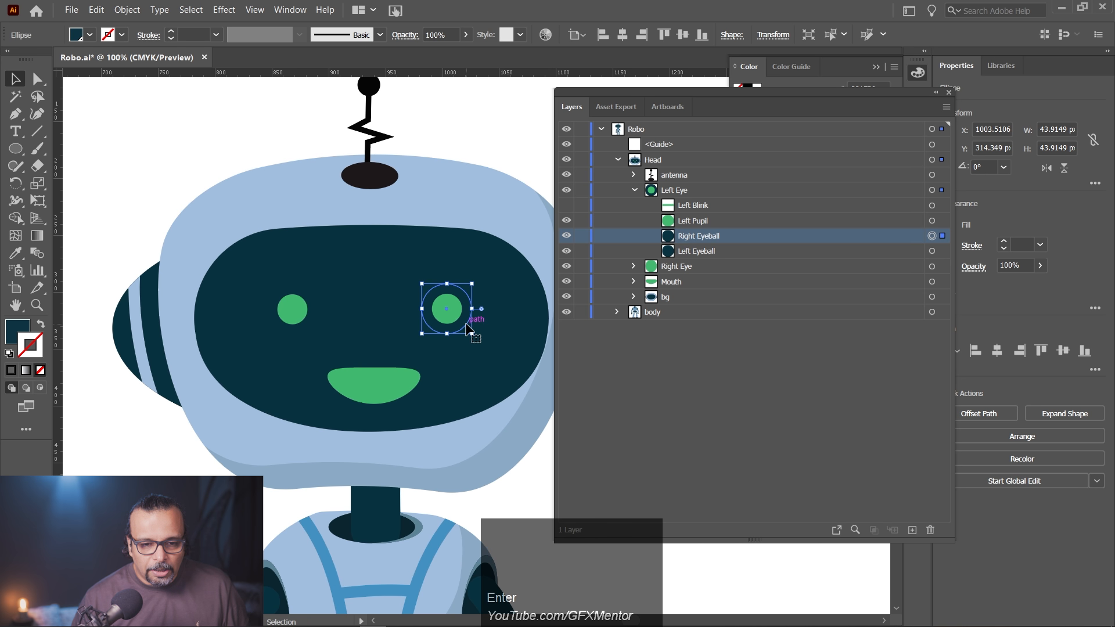
Move the Right Eyeball circle horizontally onto the right pupil at about X 868 px, and place it beneath Right Pupil in the Right Eye group
{"action": "left_click_drag", "start_coordinate": [468, 319], "coordinate": [314, 331]}
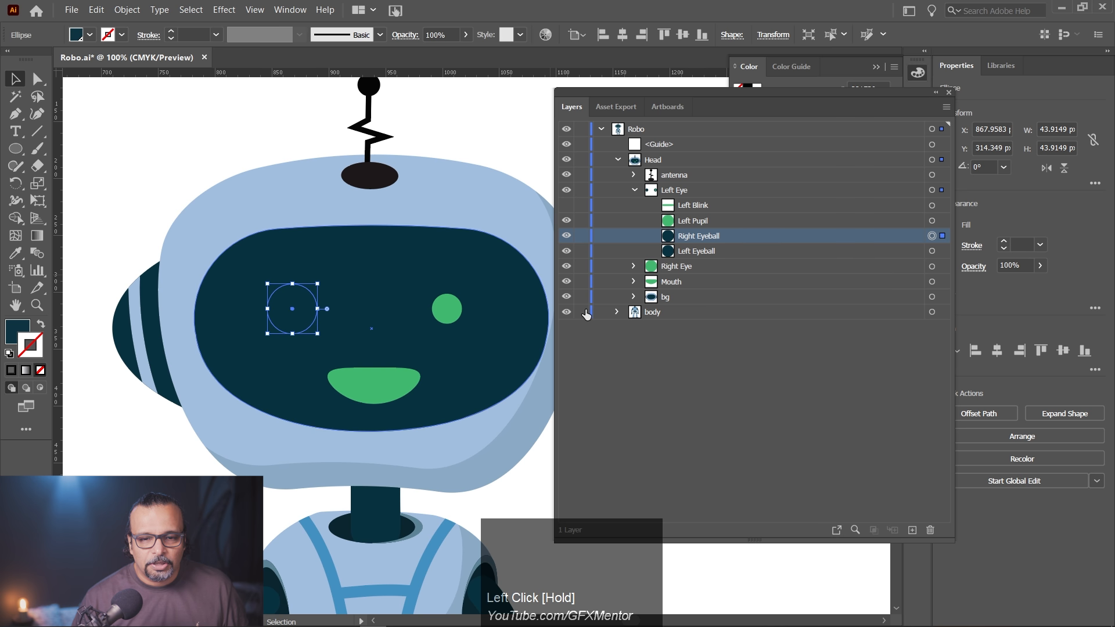
{"action": "left_click", "coordinate": [633, 266]}
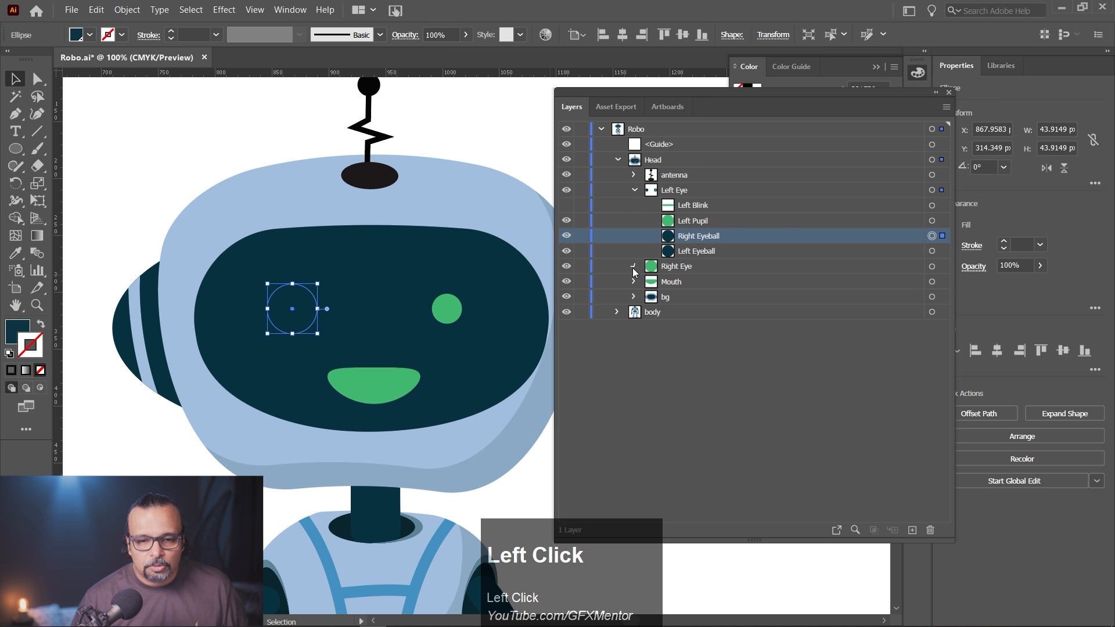
{"action": "left_click_drag", "start_coordinate": [689, 240], "coordinate": [700, 304]}
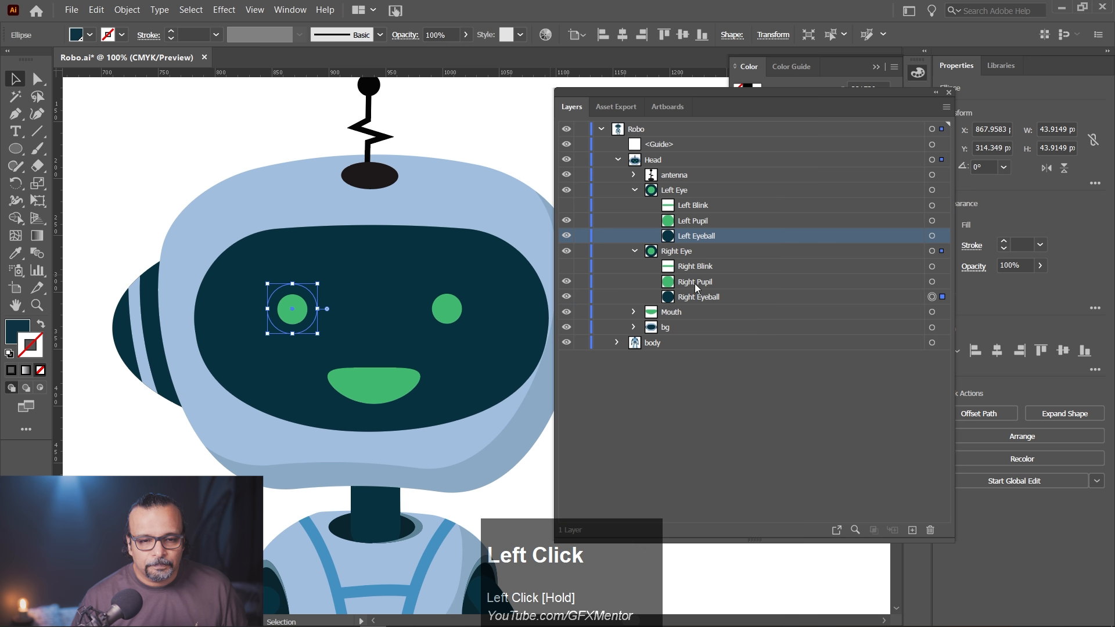
{"action": "left_click", "coordinate": [510, 147]}
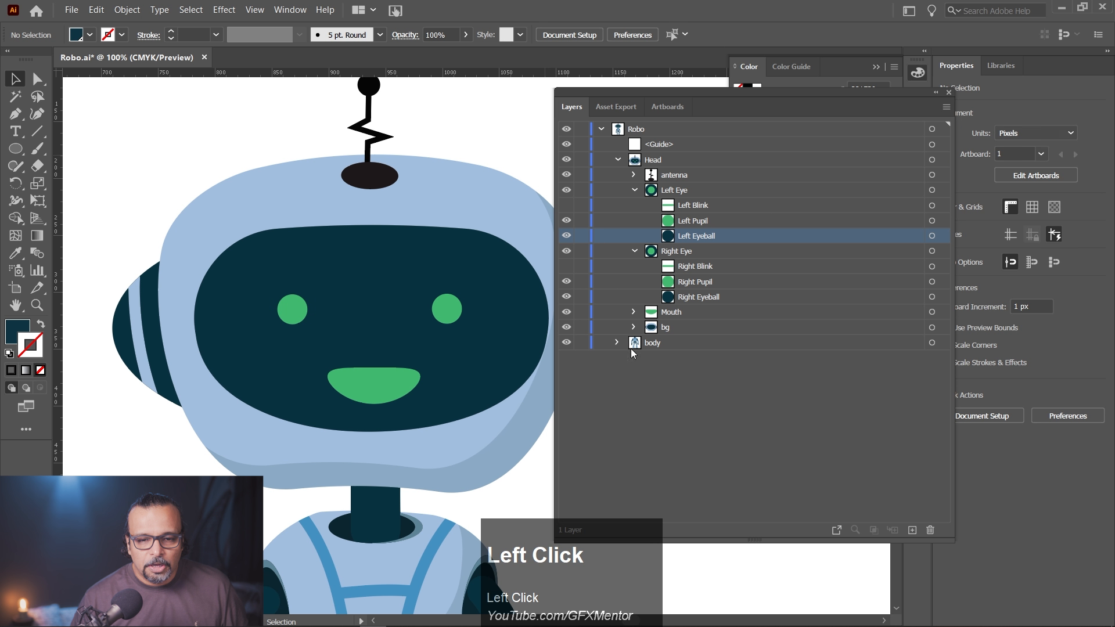
Examine the robot's leg artwork up close, isolating the body group to check how each leg is grouped, and return to the full character
{"action": "left_click", "coordinate": [658, 314]}
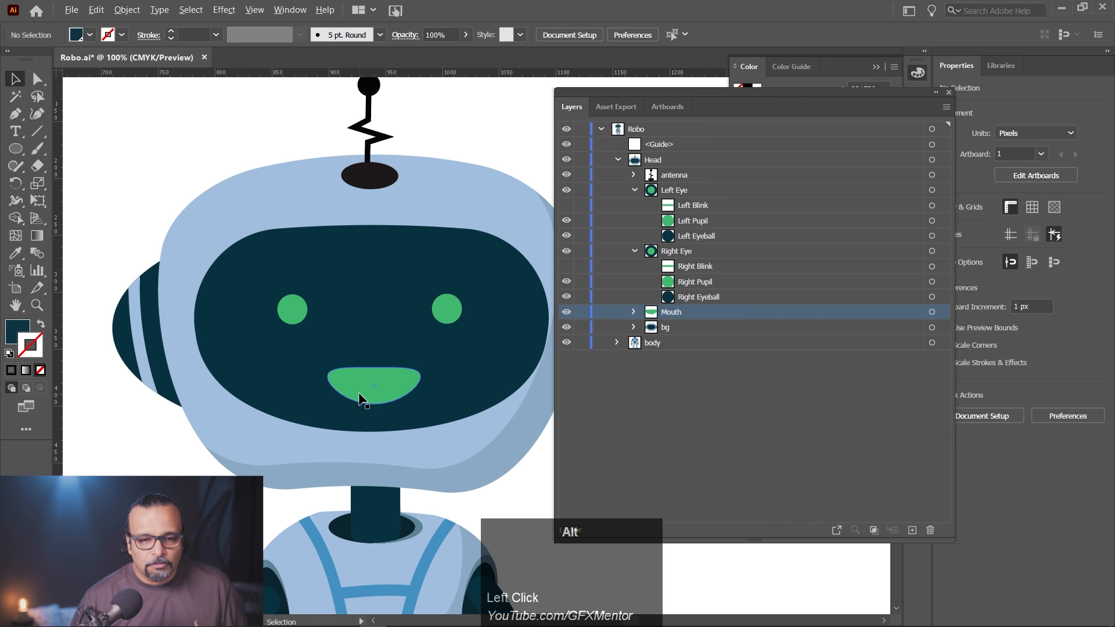
{"action": "scroll", "coordinate": [360, 399], "scroll_direction": "down", "scroll_amount": 1, "text": "alt"}
{"action": "scroll", "coordinate": [360, 400], "scroll_direction": "down", "scroll_amount": 1, "text": "alt"}
{"action": "scroll", "coordinate": [360, 400], "scroll_direction": "down", "scroll_amount": 5}
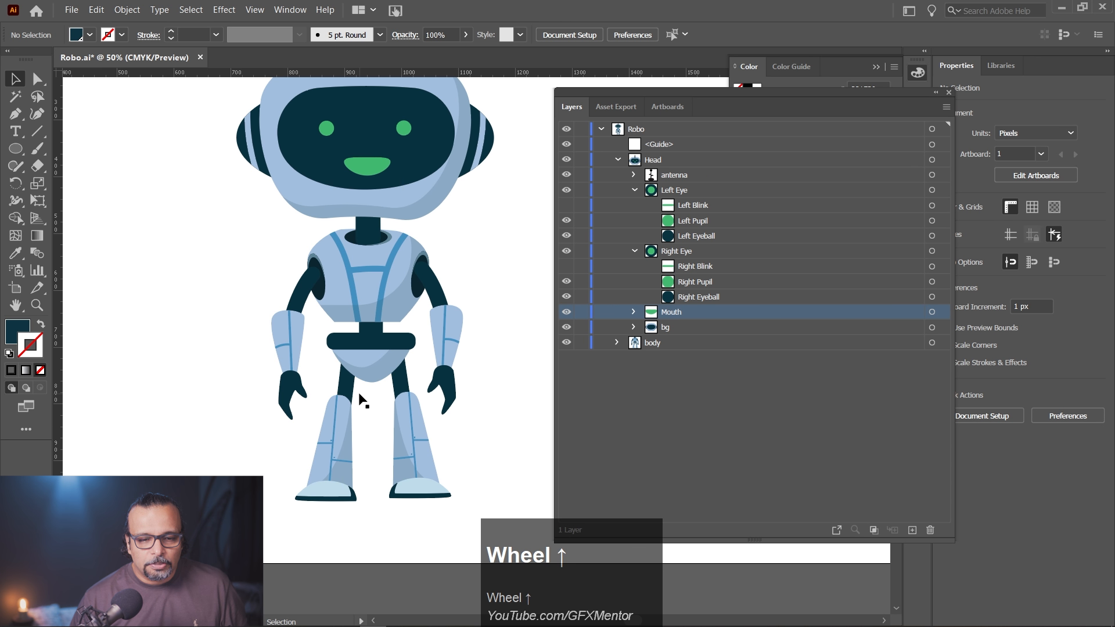
{"action": "scroll", "coordinate": [367, 417], "scroll_direction": "up", "scroll_amount": 3, "text": "alt"}
{"action": "left_click_drag", "start_coordinate": [367, 467], "coordinate": [346, 296]}
{"action": "left_click_drag", "start_coordinate": [369, 74], "coordinate": [301, 492]}
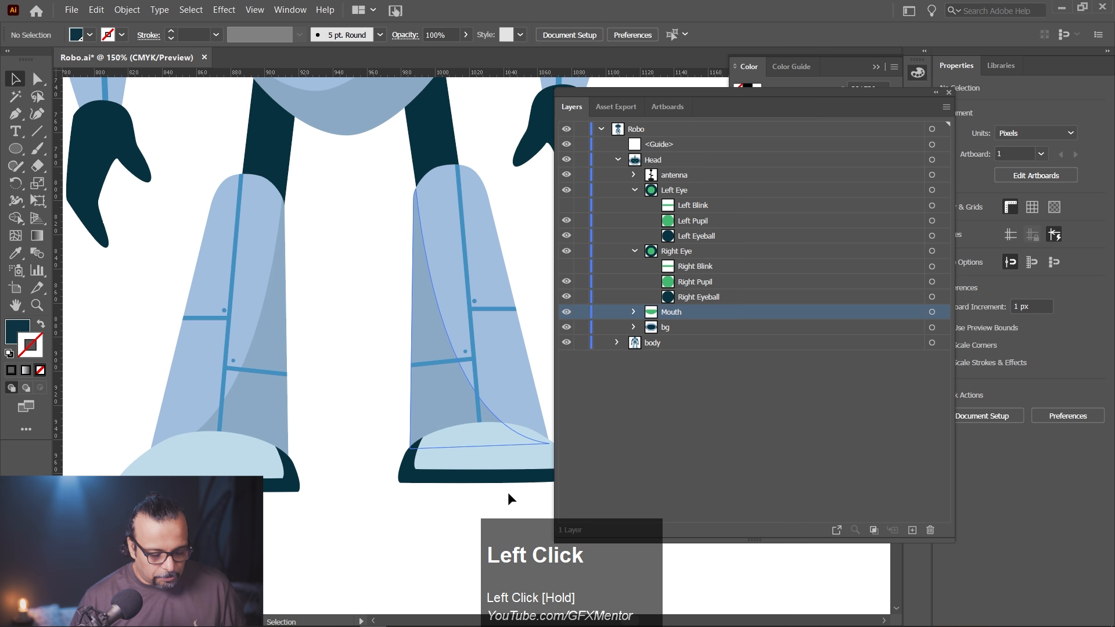
{"action": "key", "text": "ctrl+z"}
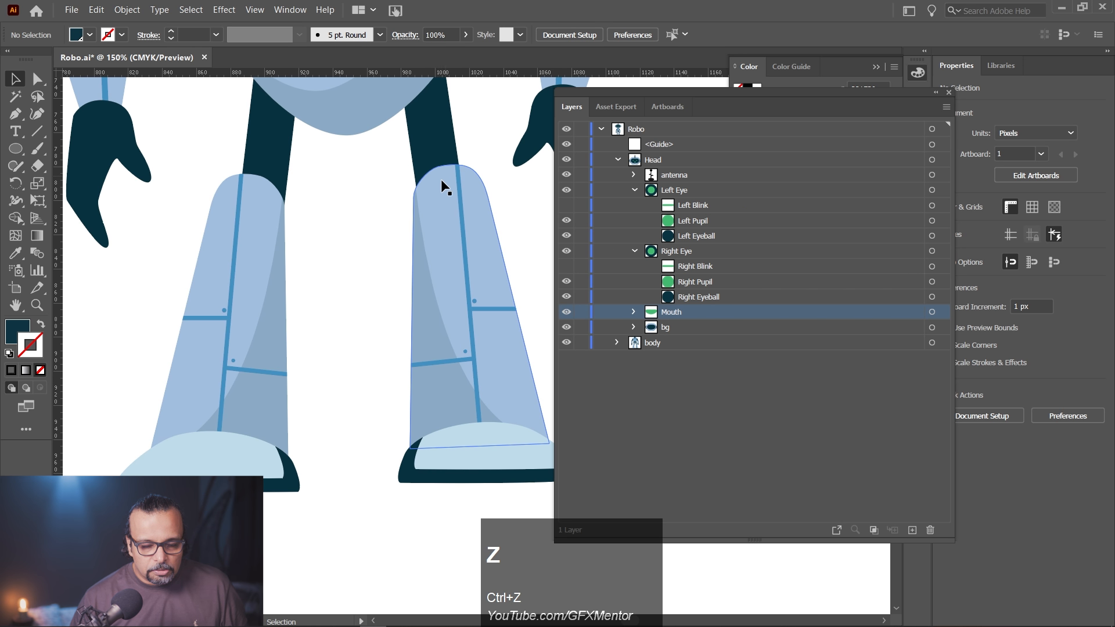
{"action": "left_click", "coordinate": [435, 141]}
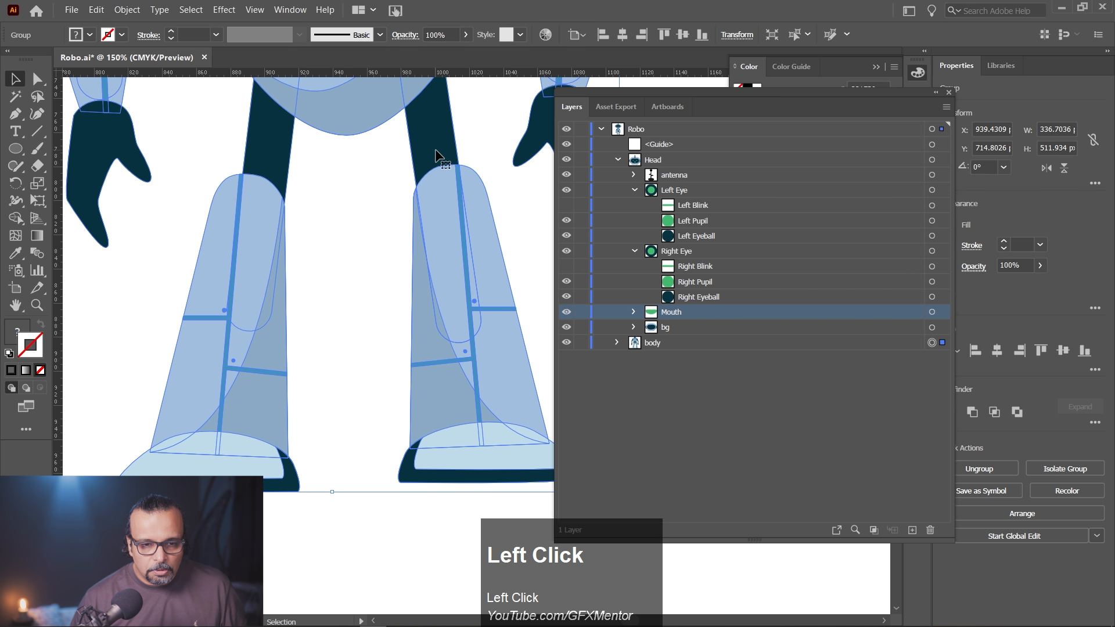
{"action": "double_click", "coordinate": [436, 157]}
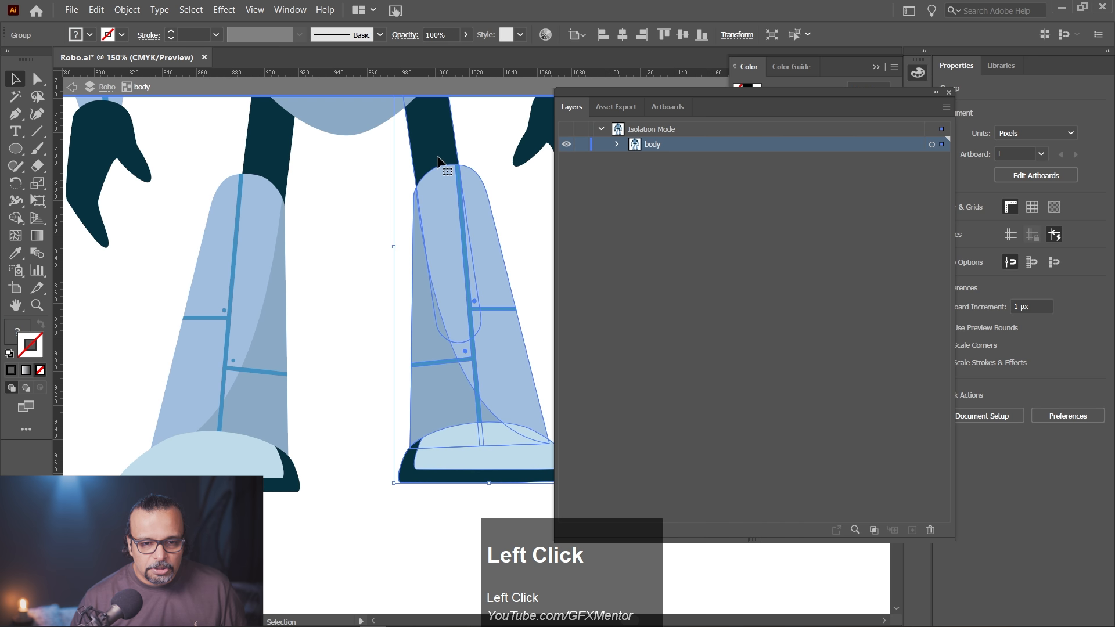
{"action": "left_click_drag", "start_coordinate": [437, 146], "coordinate": [439, 162]}
{"action": "scroll", "coordinate": [358, 350], "scroll_direction": "down", "scroll_amount": 4, "text": "alt"}
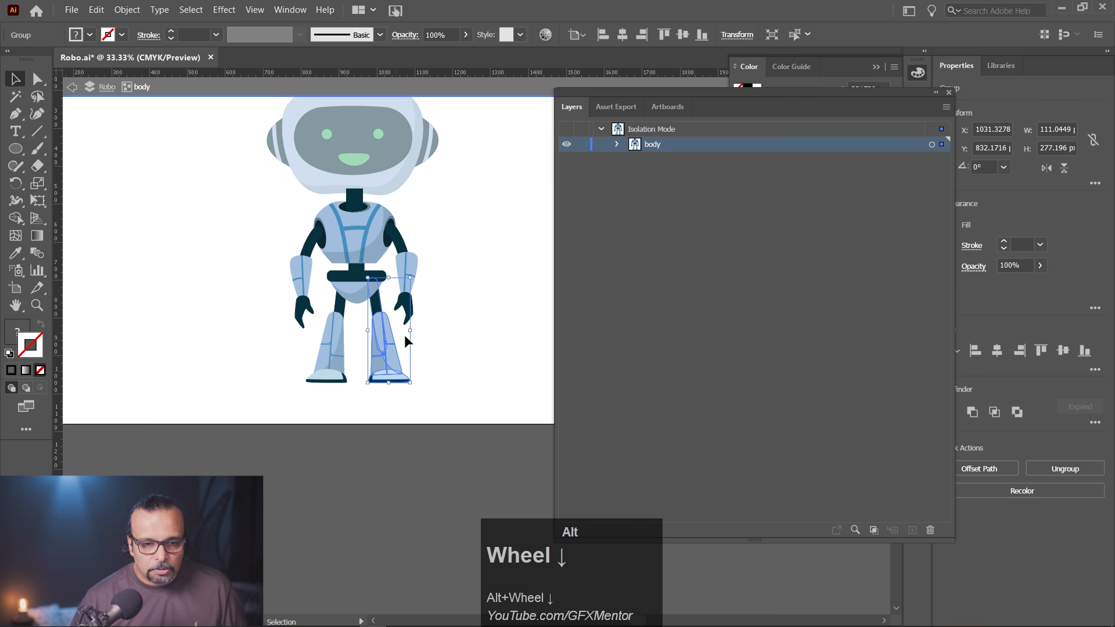
{"action": "double_click", "coordinate": [455, 309]}
{"action": "left_click_drag", "start_coordinate": [465, 191], "coordinate": [465, 276]}
Save the Robo.ai artwork and launch Adobe Character Animator
{"action": "key", "text": "ctrl+alt+s"}
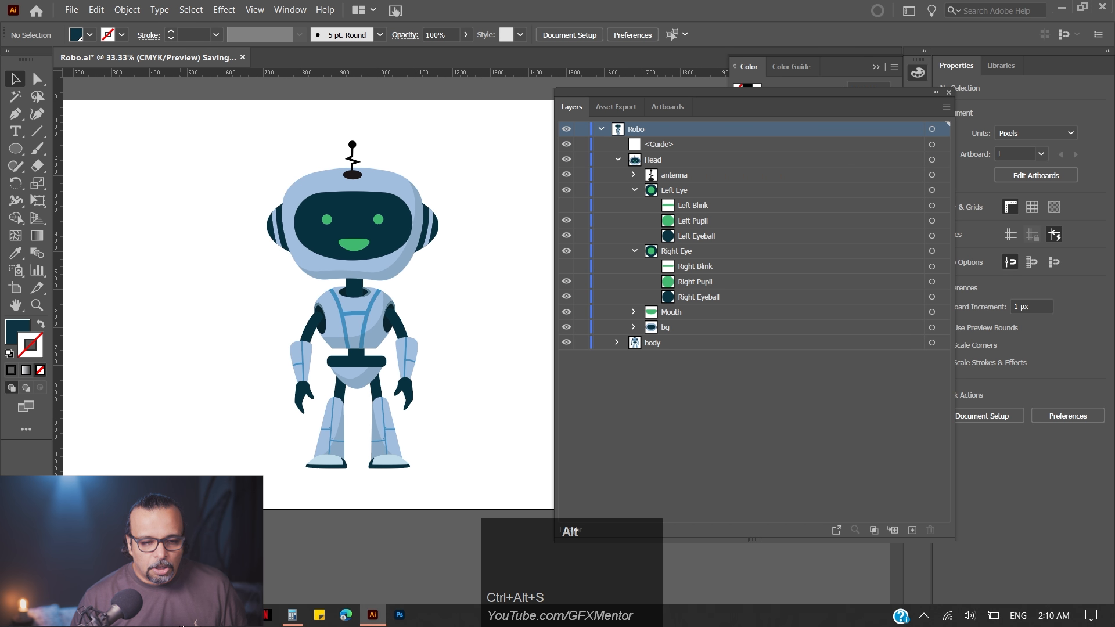
{"action": "left_click", "coordinate": [14, 616]}
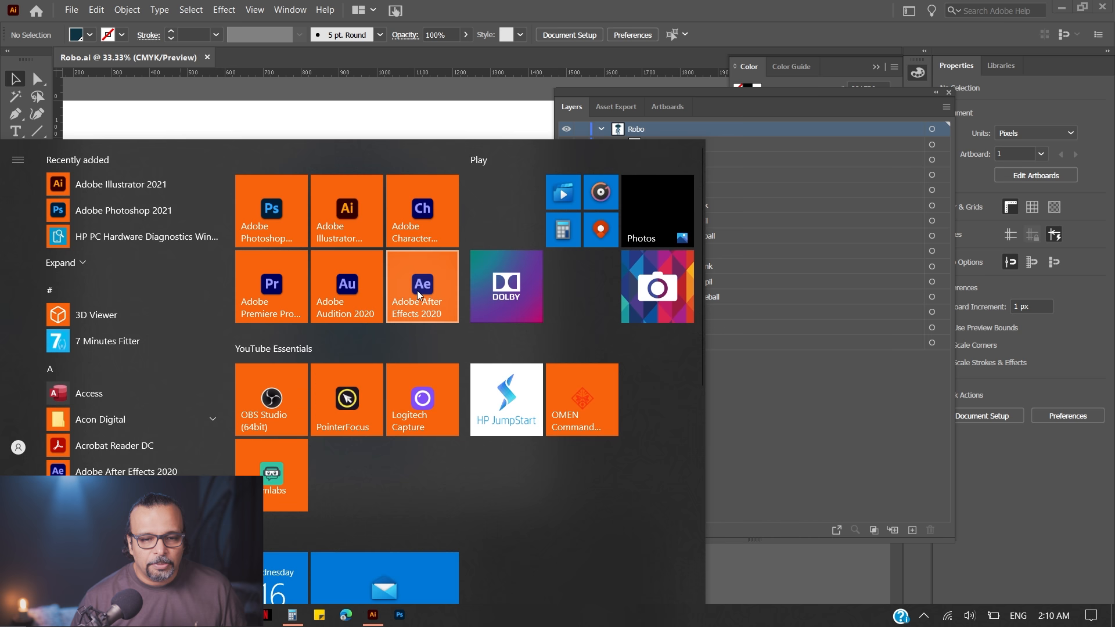
{"action": "left_click", "coordinate": [415, 214]}
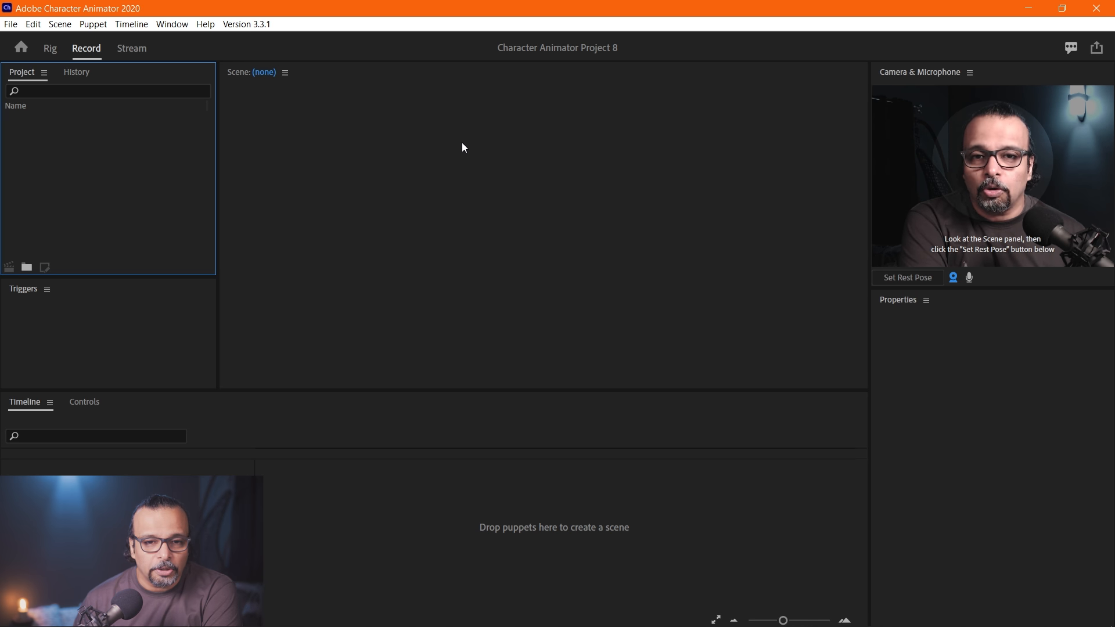
Create a new project named "Robo" in the ROBO folder on the Desktop
{"action": "left_click", "coordinate": [11, 26]}
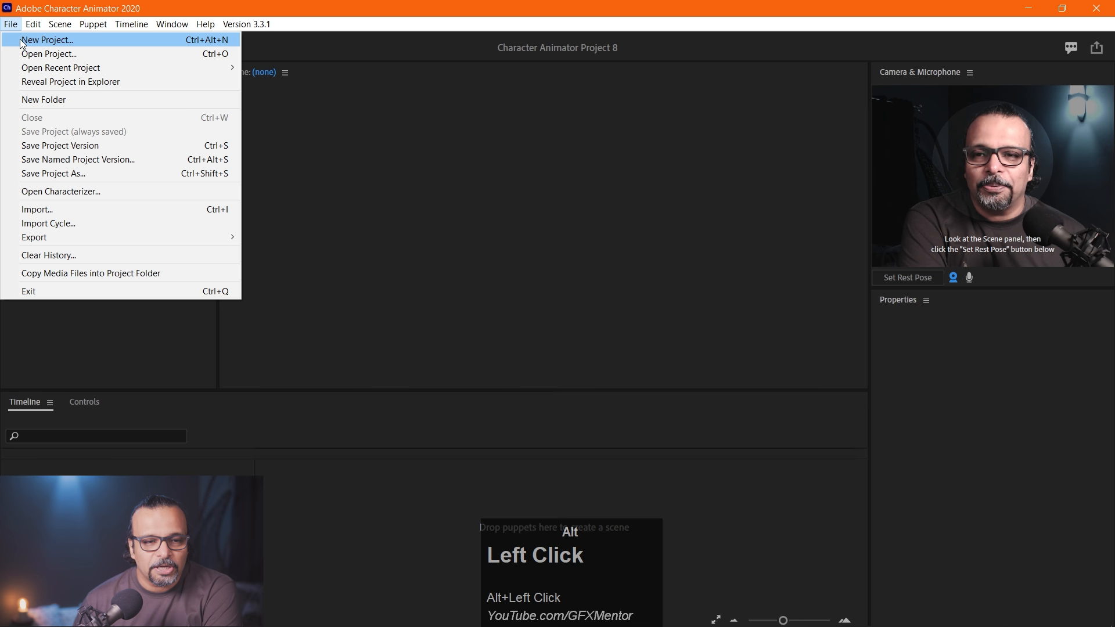
{"action": "left_click", "coordinate": [41, 37]}
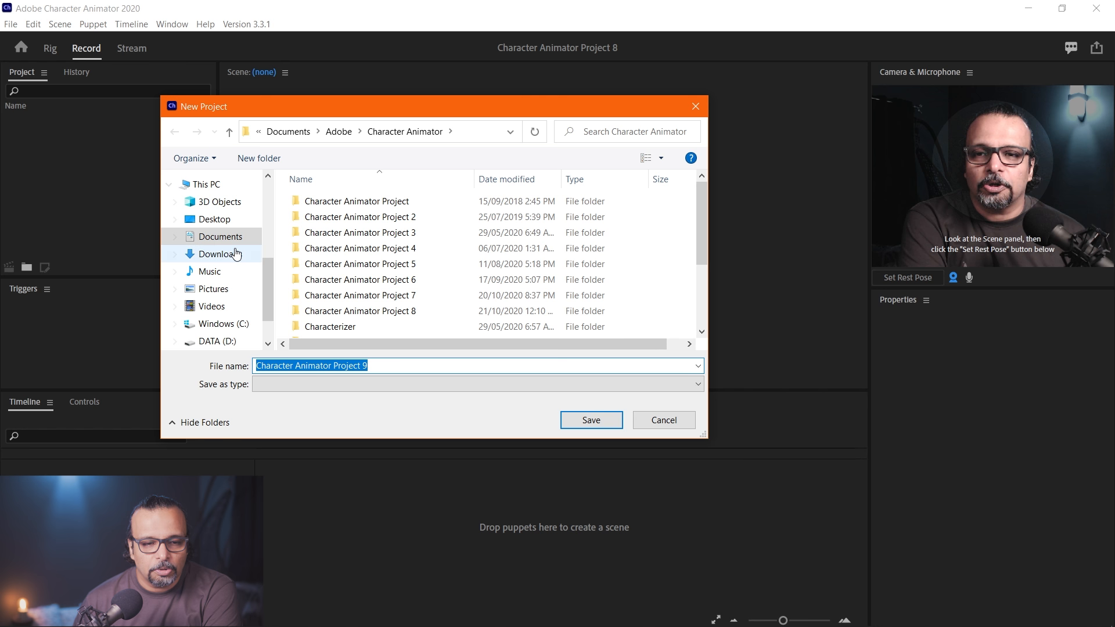
{"action": "left_click", "coordinate": [217, 219]}
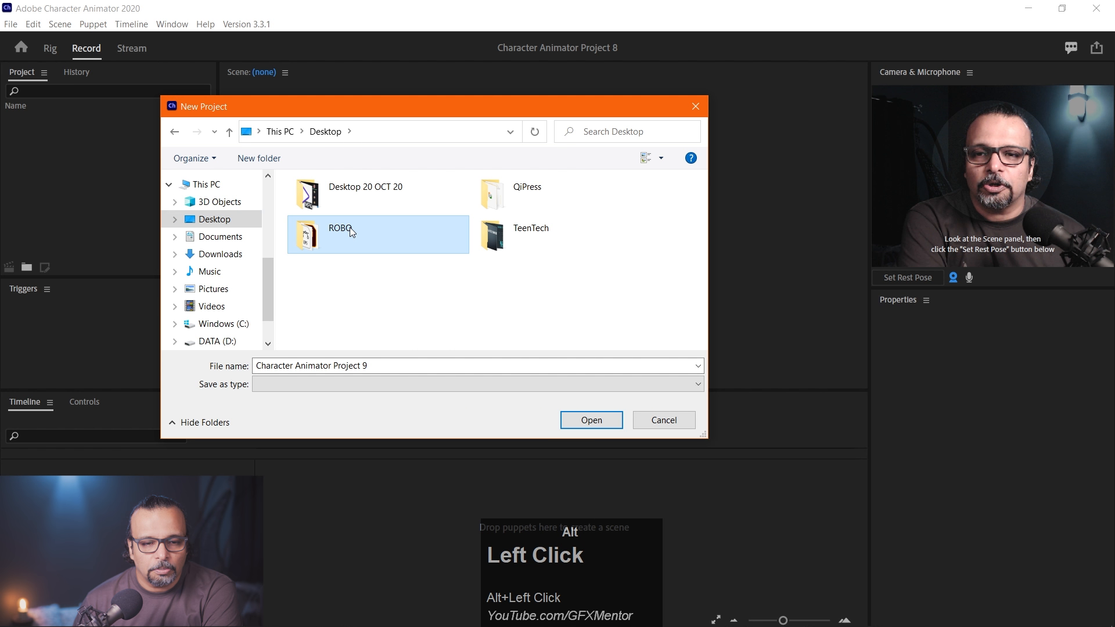
{"action": "double_click", "coordinate": [349, 228]}
{"action": "left_click", "coordinate": [390, 365]}
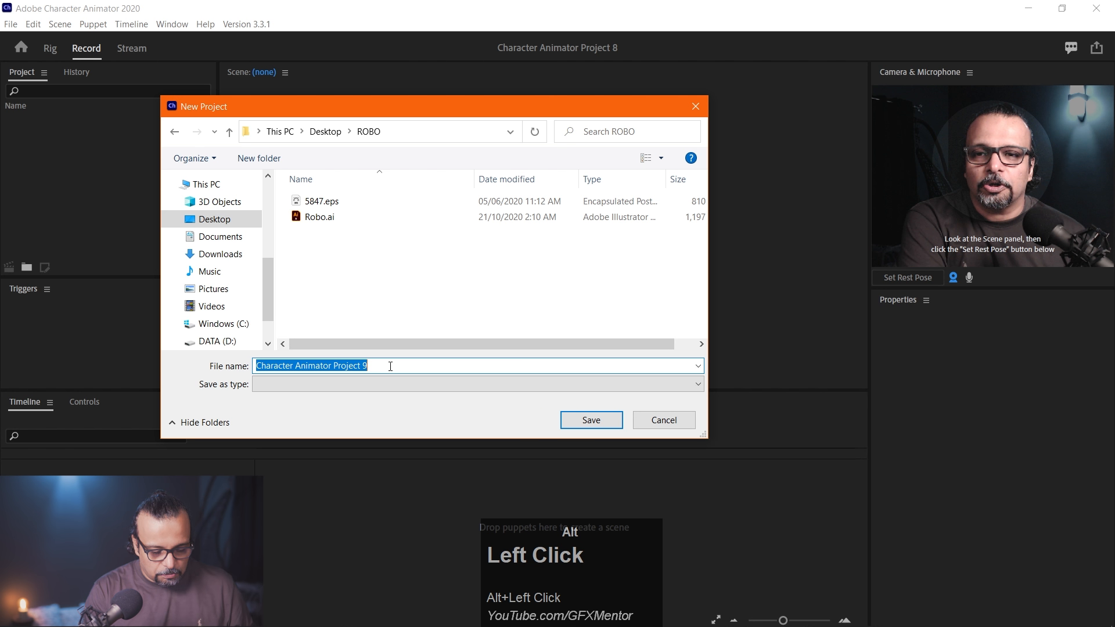
{"action": "type", "text": "R"}
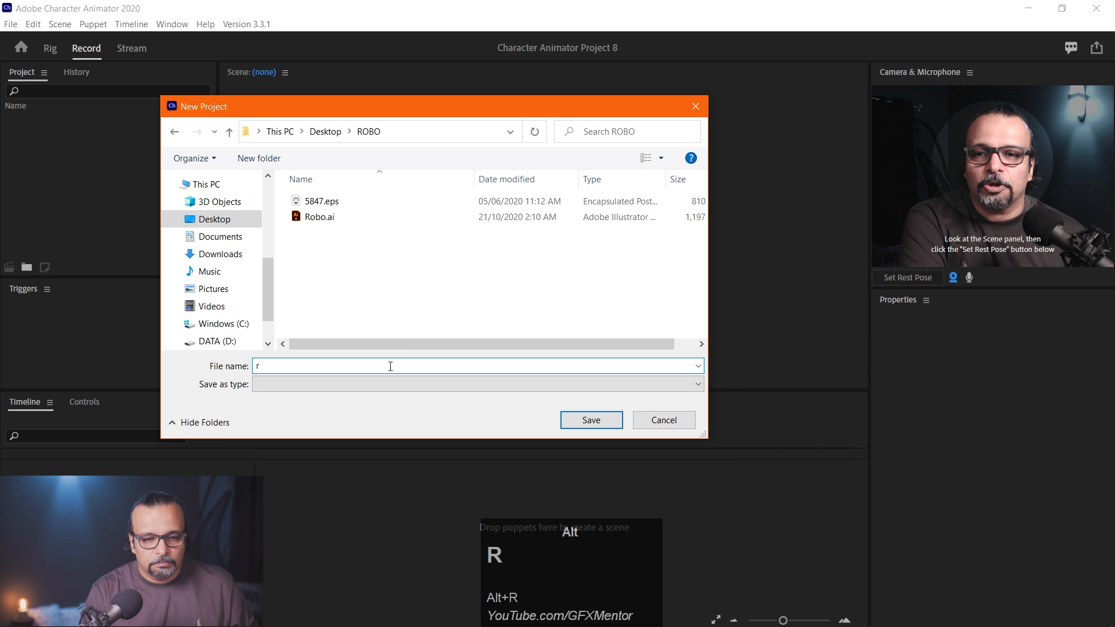
{"action": "key", "text": "BackSpace"}
{"action": "type", "text": "Ro"}
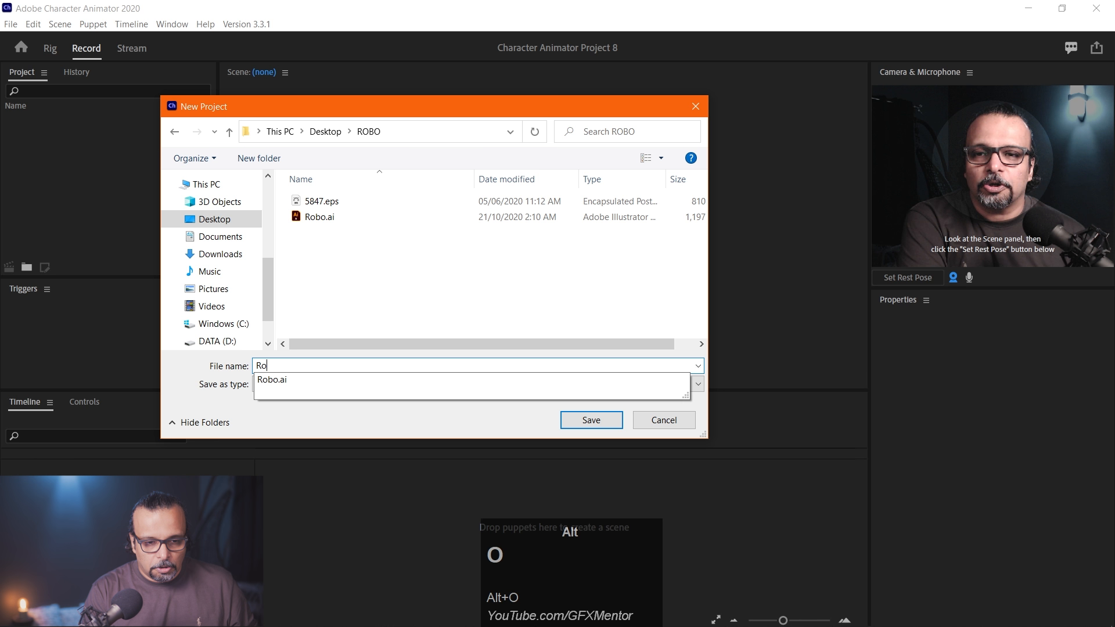
{"action": "type", "text": "bo"}
{"action": "key", "text": "Return"}
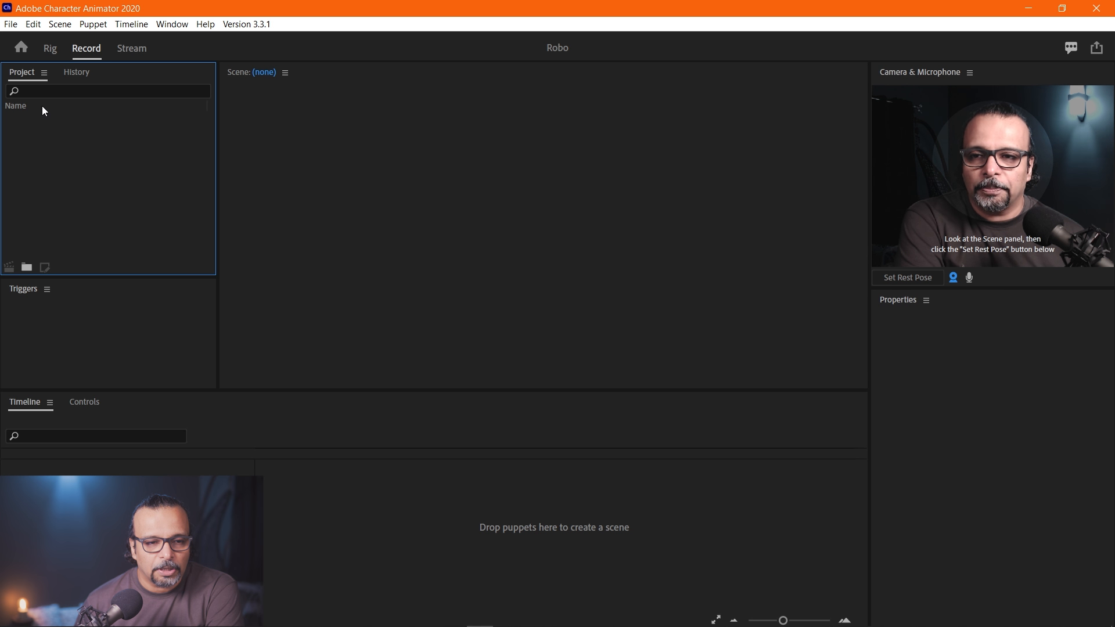
Import Robo.ai from the ROBO folder into the project and open the Robo puppet for rigging
{"action": "double_click", "coordinate": [75, 155]}
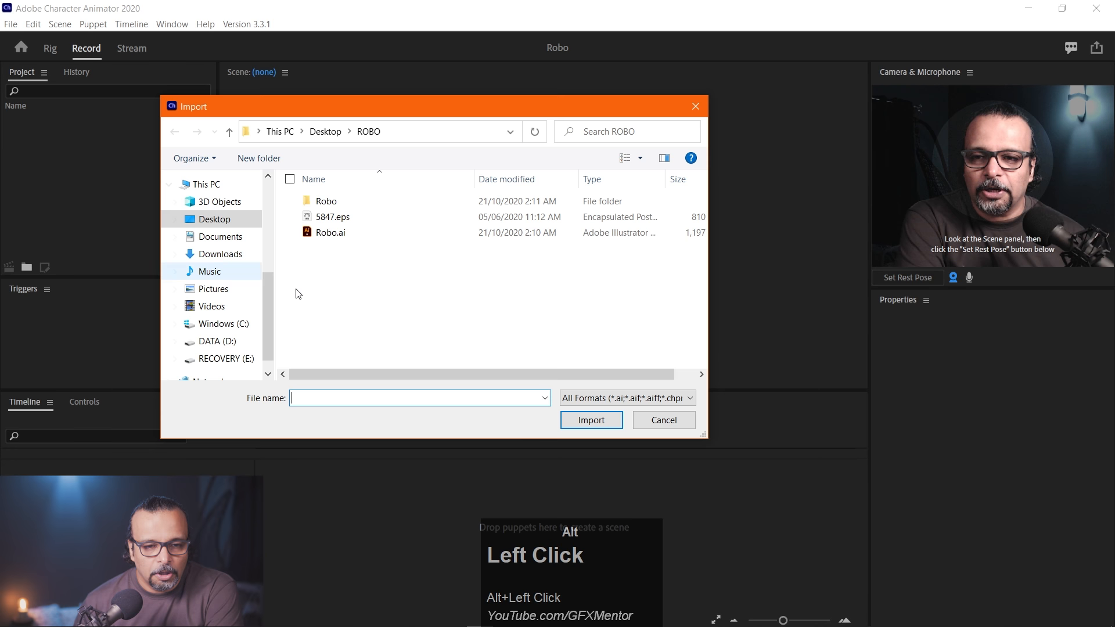
{"action": "left_click", "coordinate": [331, 235]}
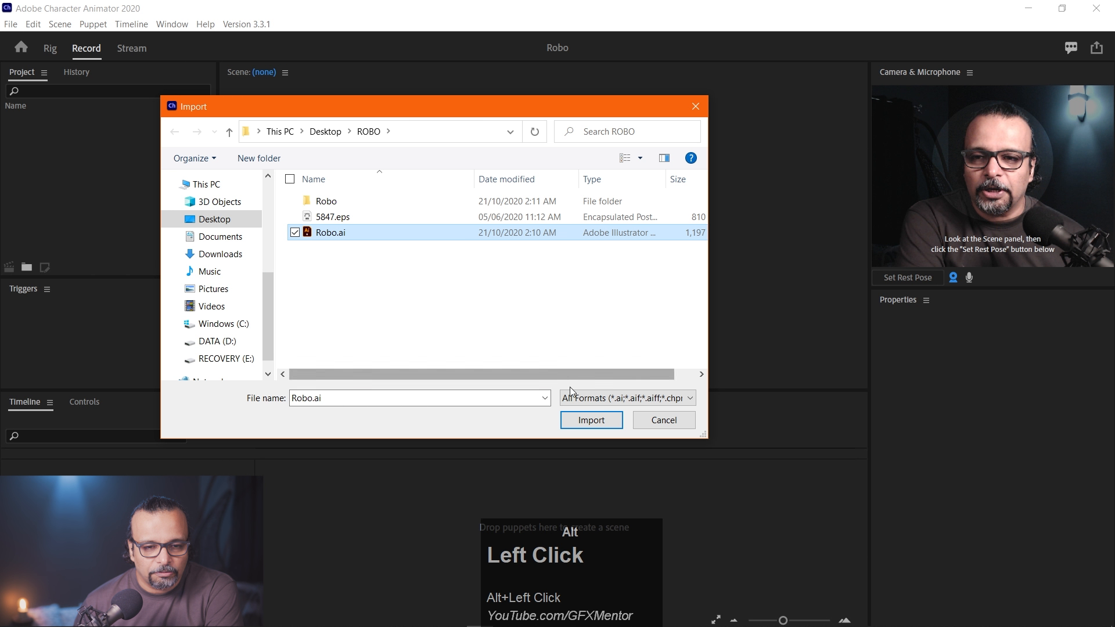
{"action": "left_click", "coordinate": [590, 420]}
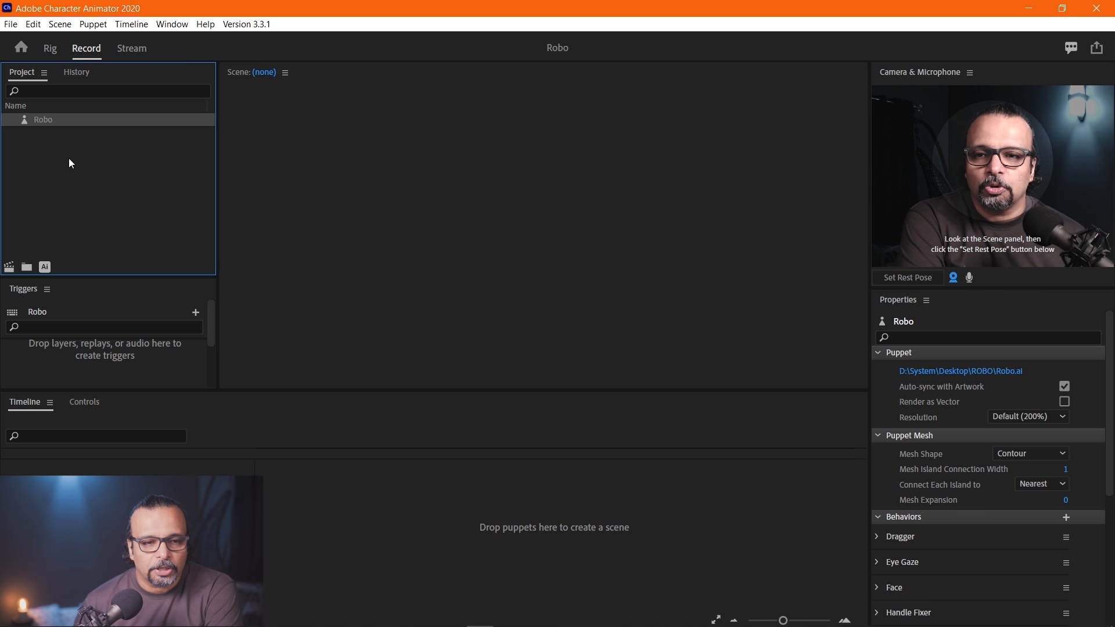
{"action": "left_click", "coordinate": [27, 121], "text": "alt"}
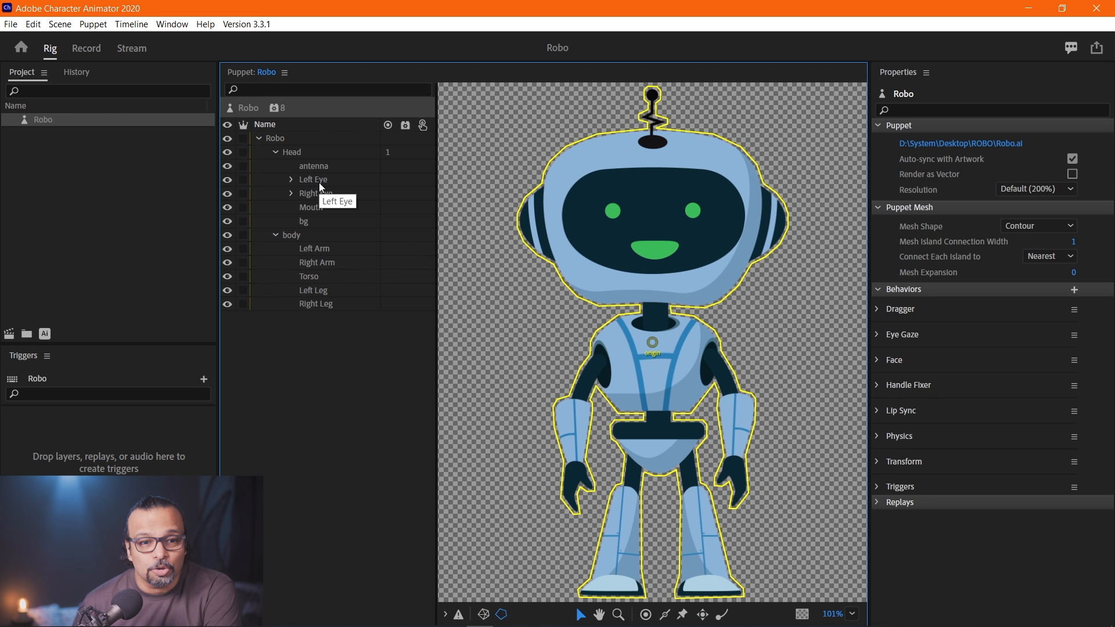
Inspect the tags and handles of the puppet's Head, Left Eye, Right Eye, Mouth, bg and antenna layers one by one
{"action": "left_click", "coordinate": [289, 152], "text": "alt"}
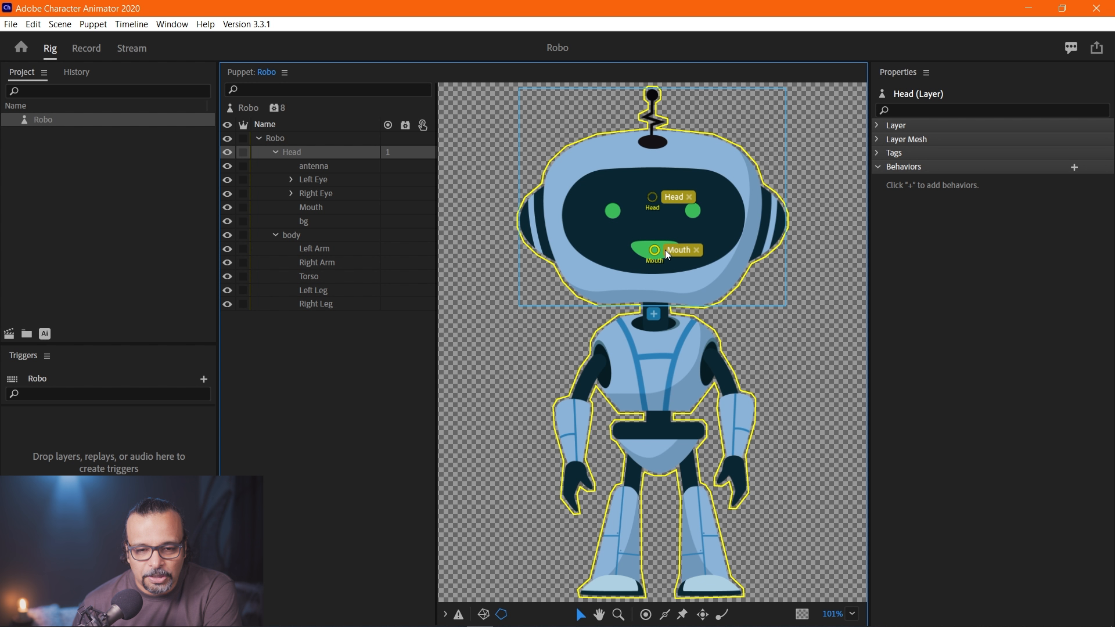
{"action": "left_click", "coordinate": [326, 180], "text": "alt"}
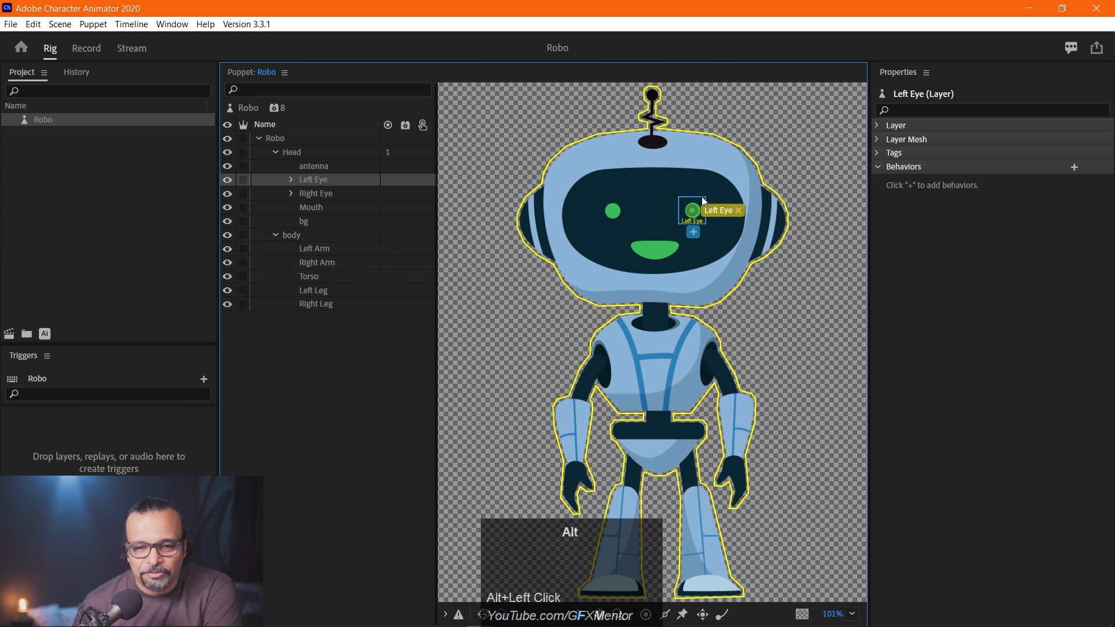
{"action": "left_click", "coordinate": [327, 193], "text": "alt"}
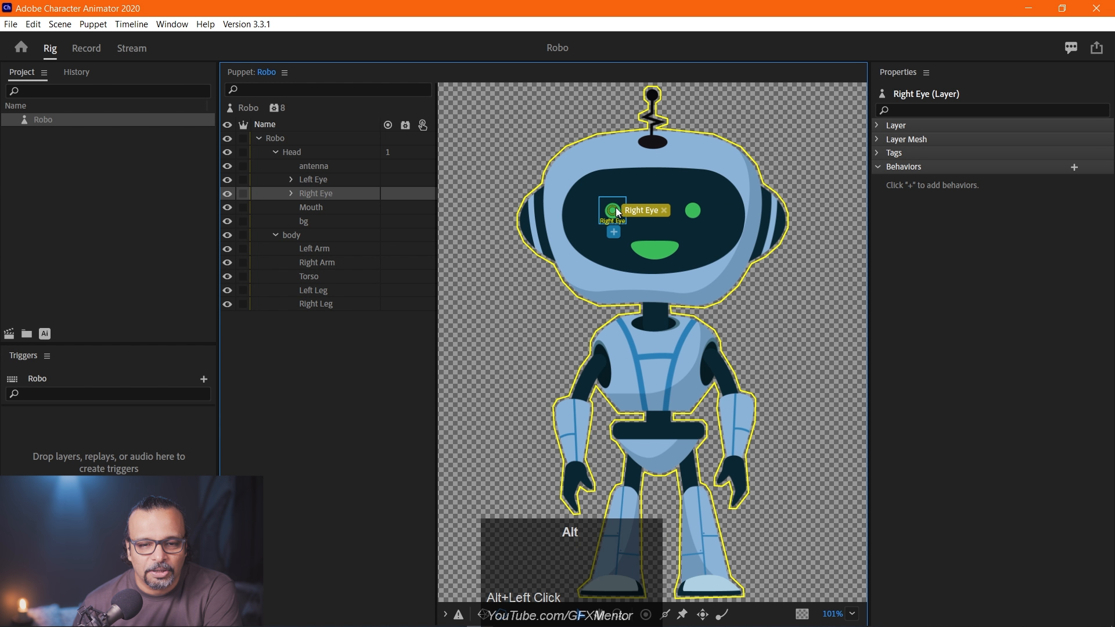
{"action": "left_click", "coordinate": [320, 209], "text": "alt"}
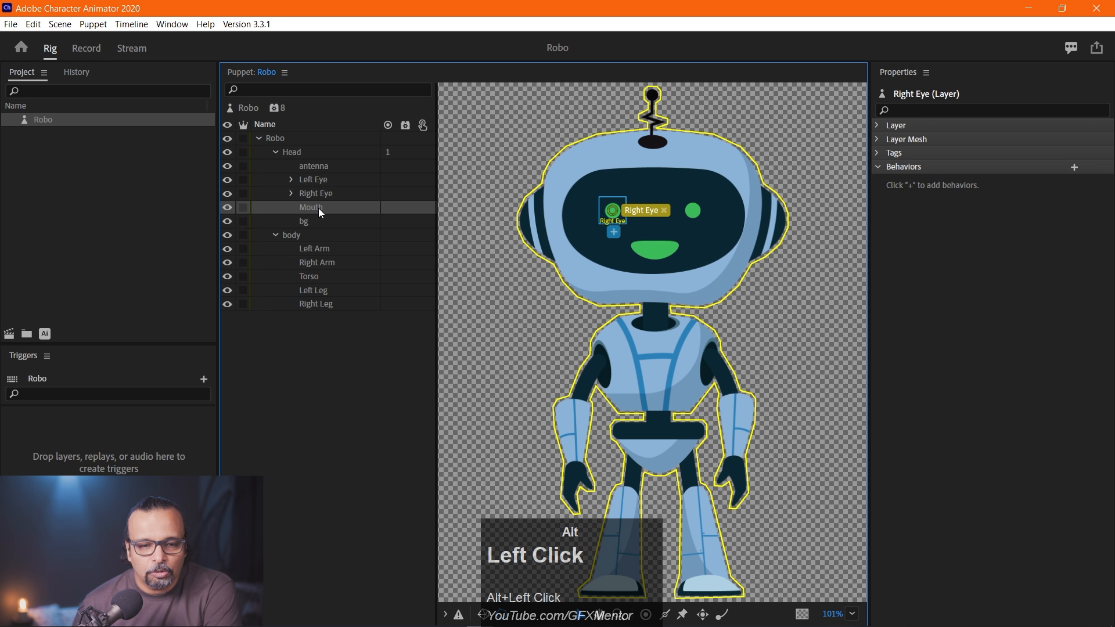
{"action": "left_click", "coordinate": [317, 219], "text": "alt"}
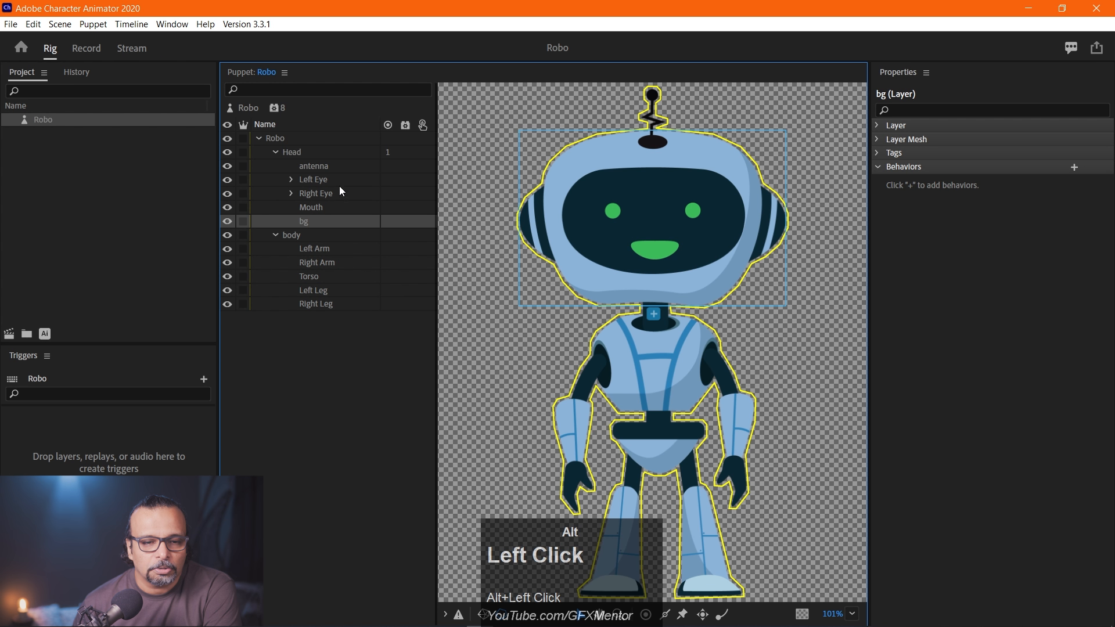
{"action": "left_click", "coordinate": [321, 166], "text": "alt"}
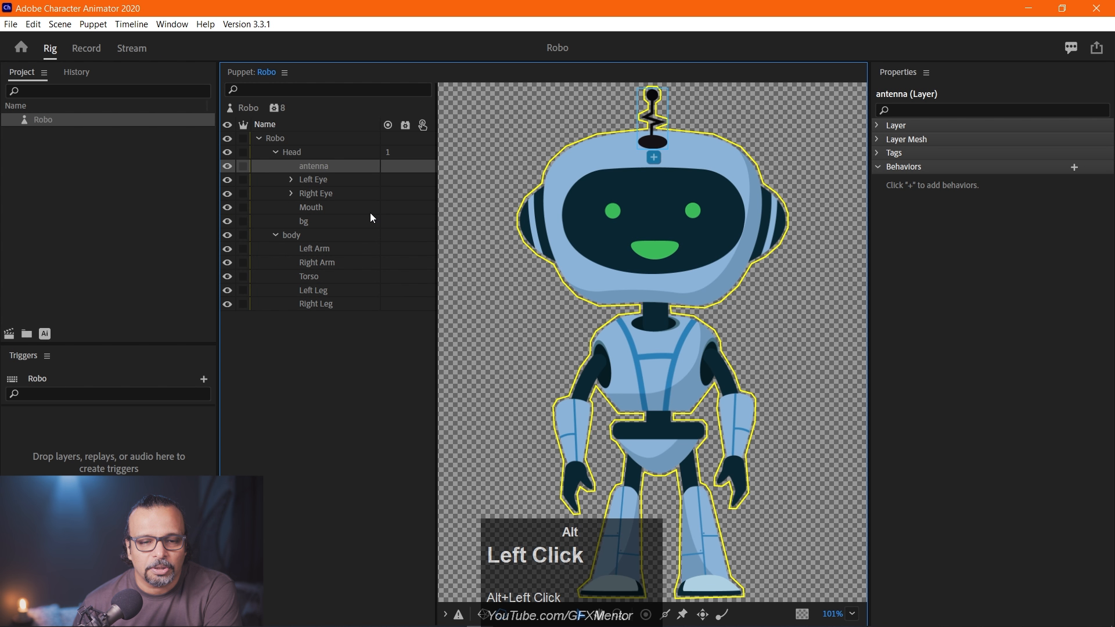
Inspect the Left Arm, Right Arm and antenna layers of the puppet
{"action": "left_click", "coordinate": [320, 253], "text": "alt"}
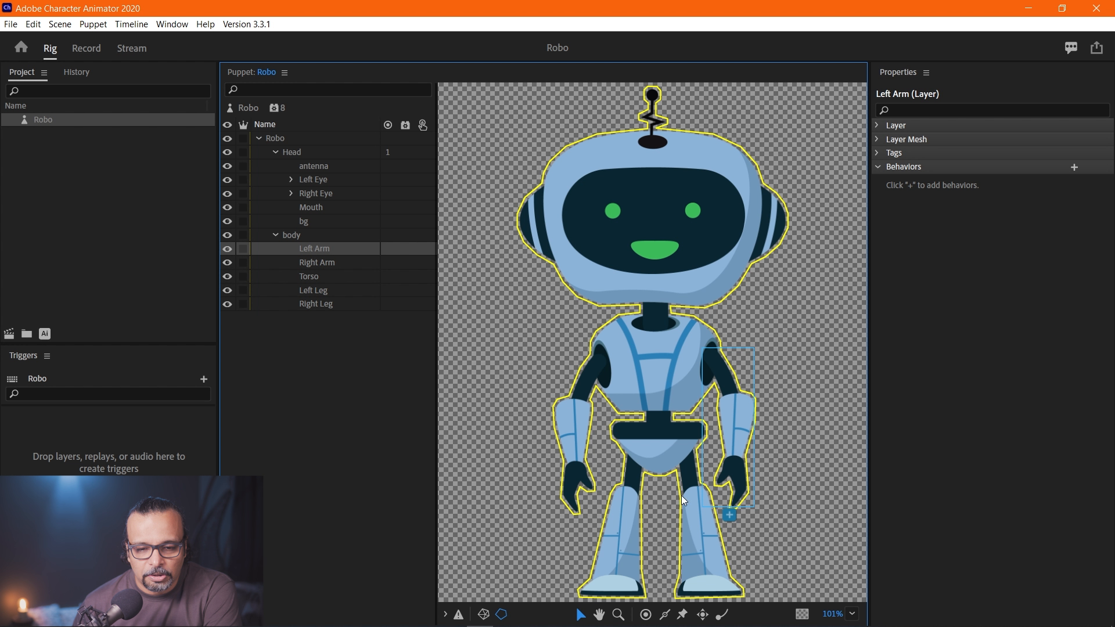
{"action": "left_click", "coordinate": [328, 265], "text": "alt"}
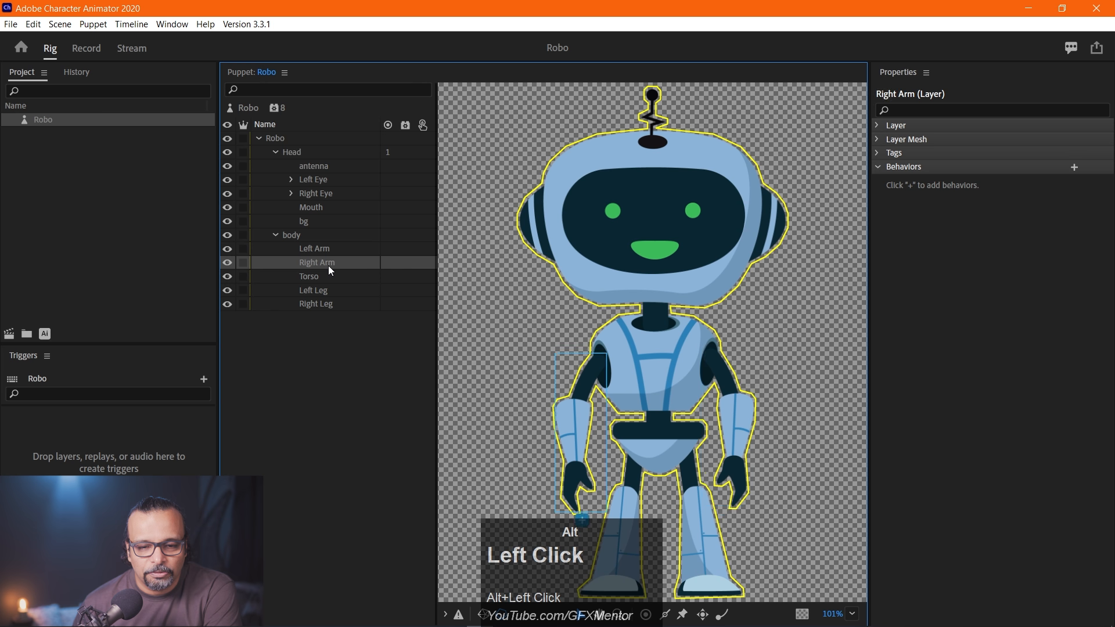
{"action": "left_click", "coordinate": [314, 166], "text": "alt"}
Place the Robo puppet in a new scene
{"action": "left_click", "coordinate": [87, 174]}
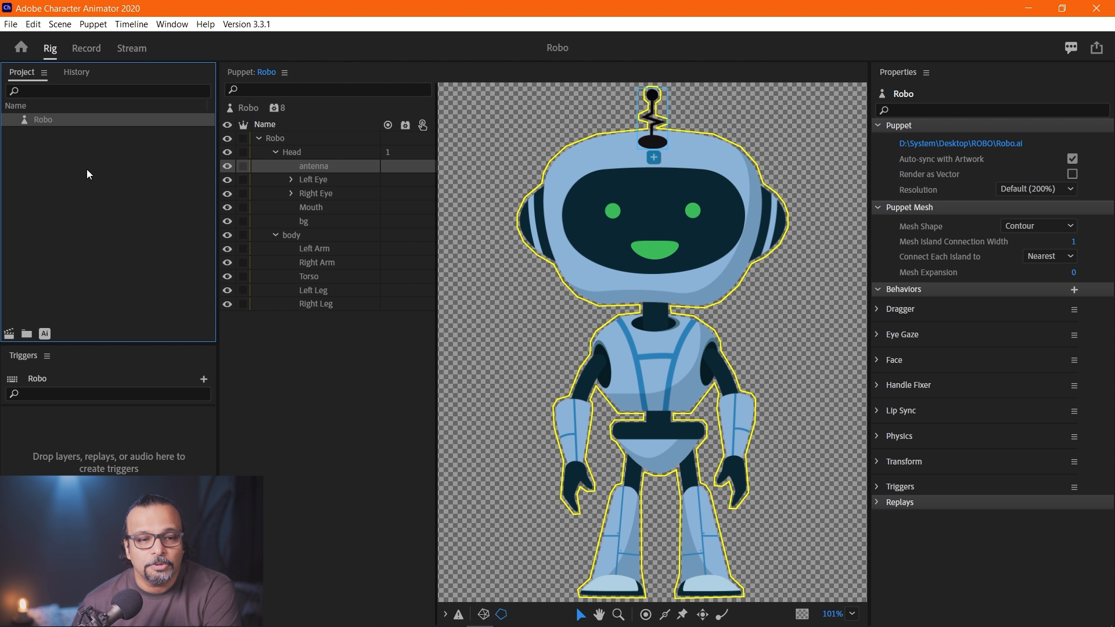
{"action": "left_click", "coordinate": [10, 336], "text": "alt"}
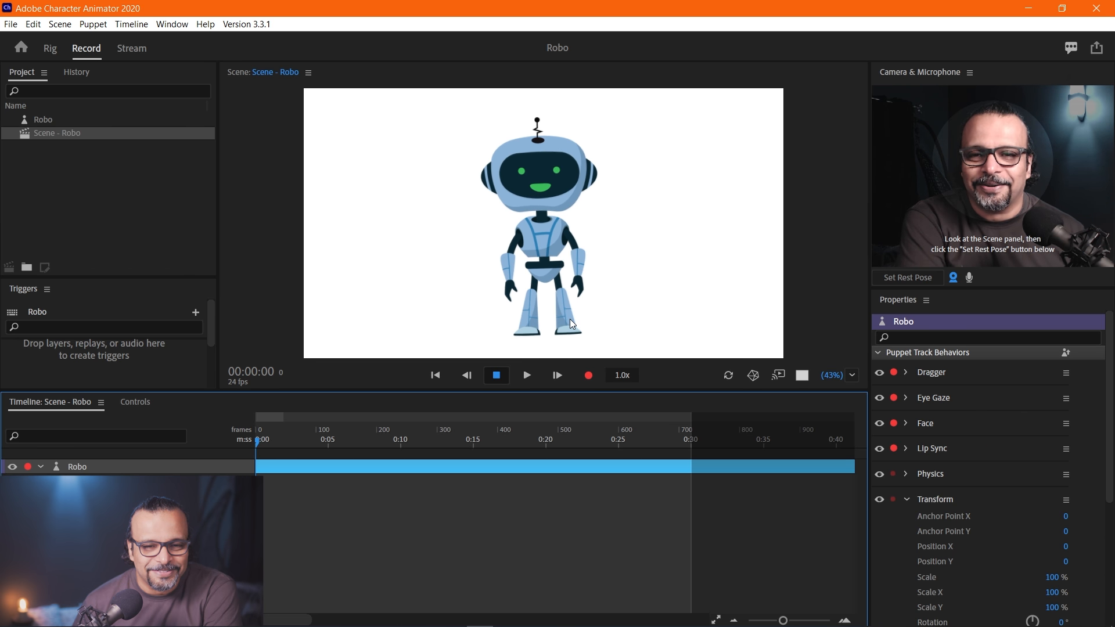
Reopen the Robo puppet for rigging and pin both feet with Fixed handles on the top-level Robo layer
{"action": "left_click", "coordinate": [42, 120], "text": "alt"}
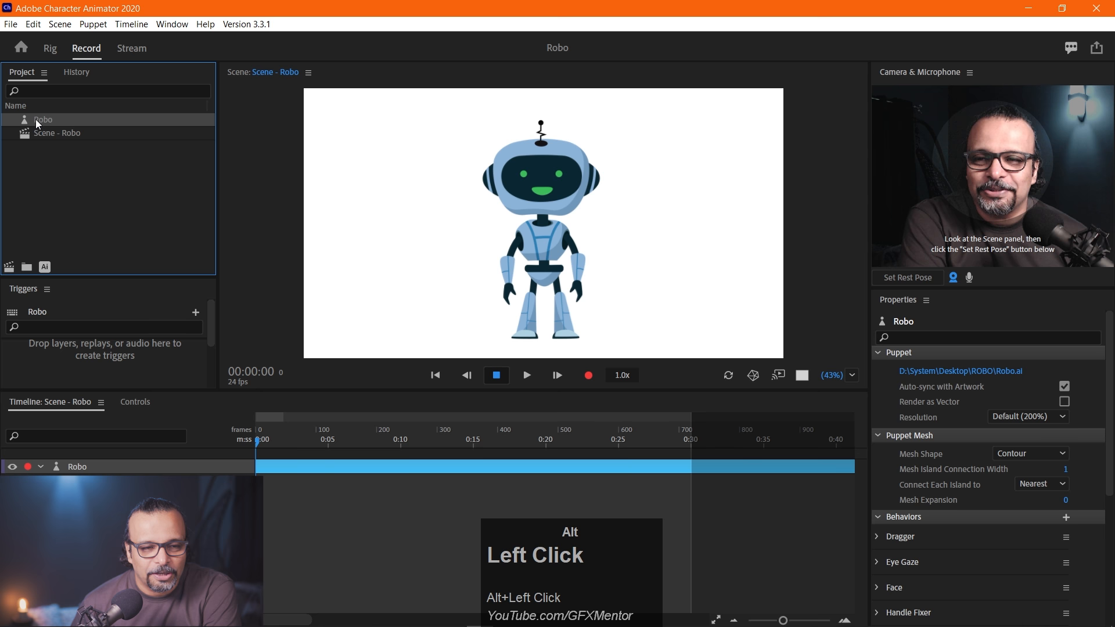
{"action": "double_click", "coordinate": [36, 119]}
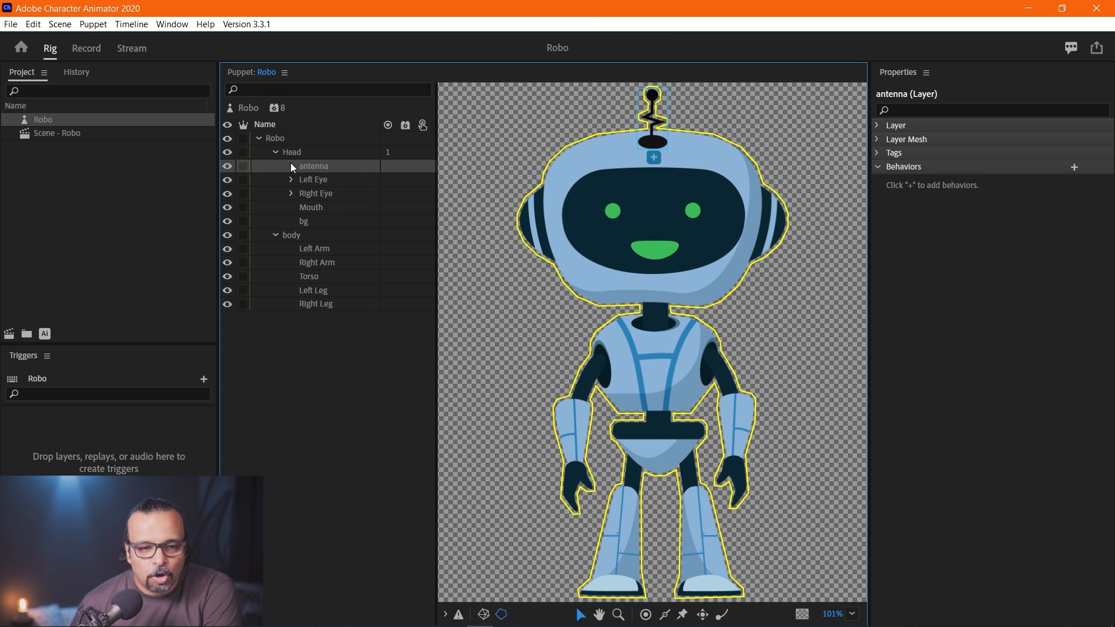
{"action": "left_click", "coordinate": [284, 140], "text": "alt"}
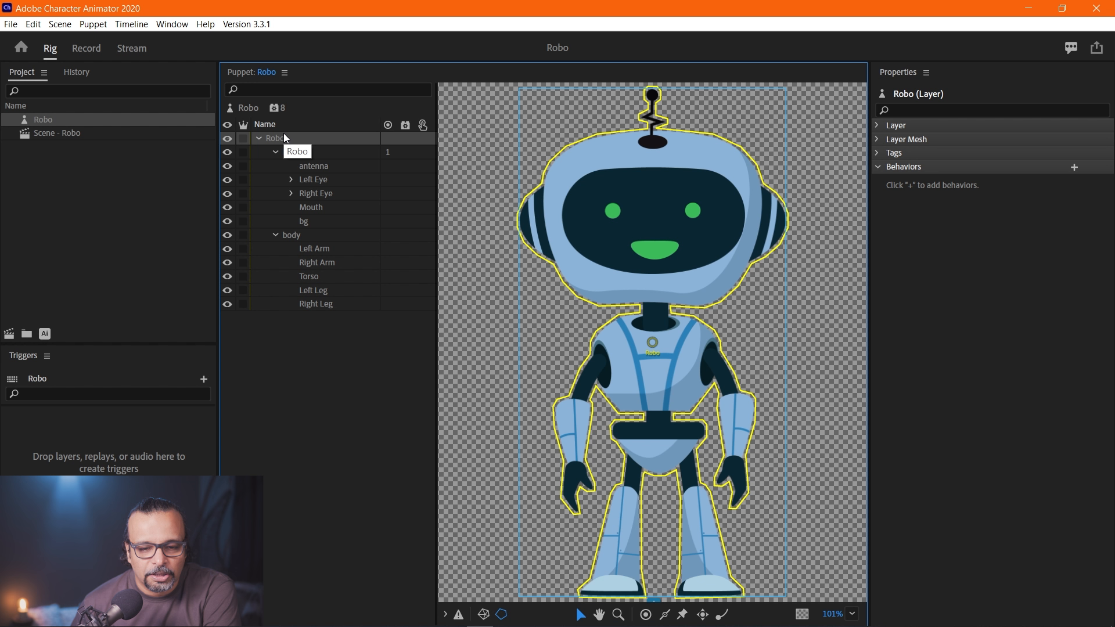
{"action": "left_click", "coordinate": [683, 615], "text": "alt"}
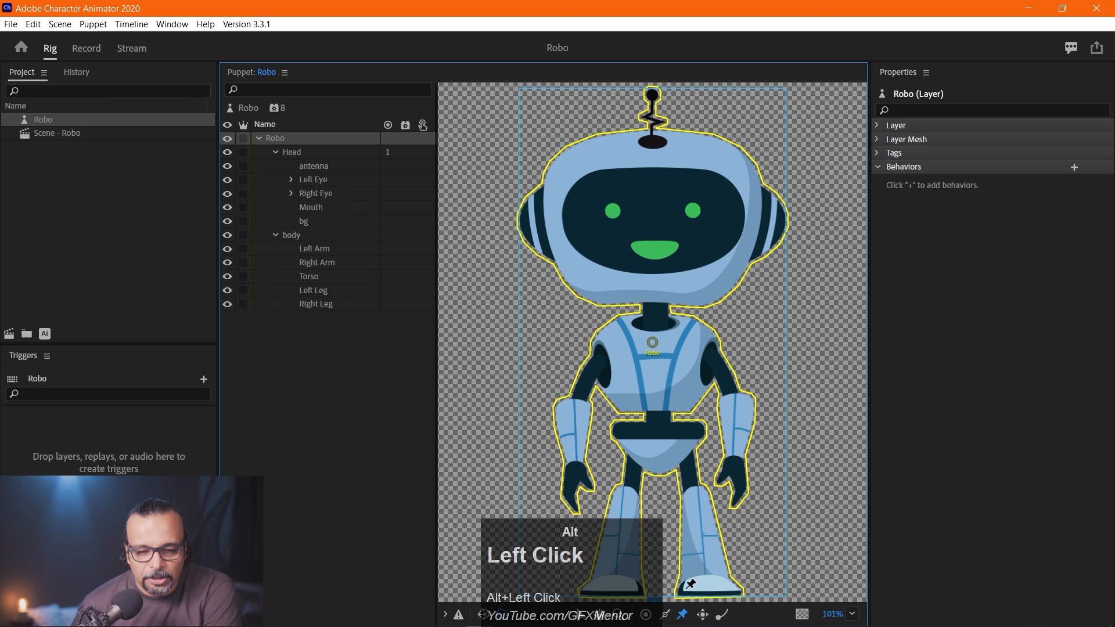
{"action": "scroll", "coordinate": [707, 521], "scroll_direction": "down", "scroll_amount": 1}
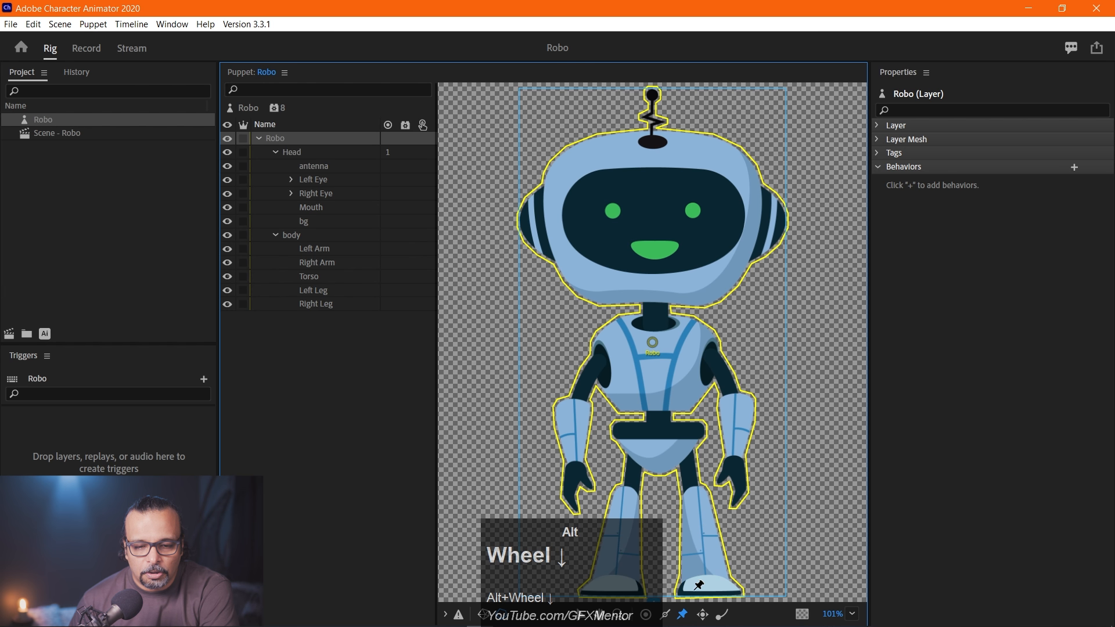
{"action": "left_click", "coordinate": [707, 587], "text": "alt"}
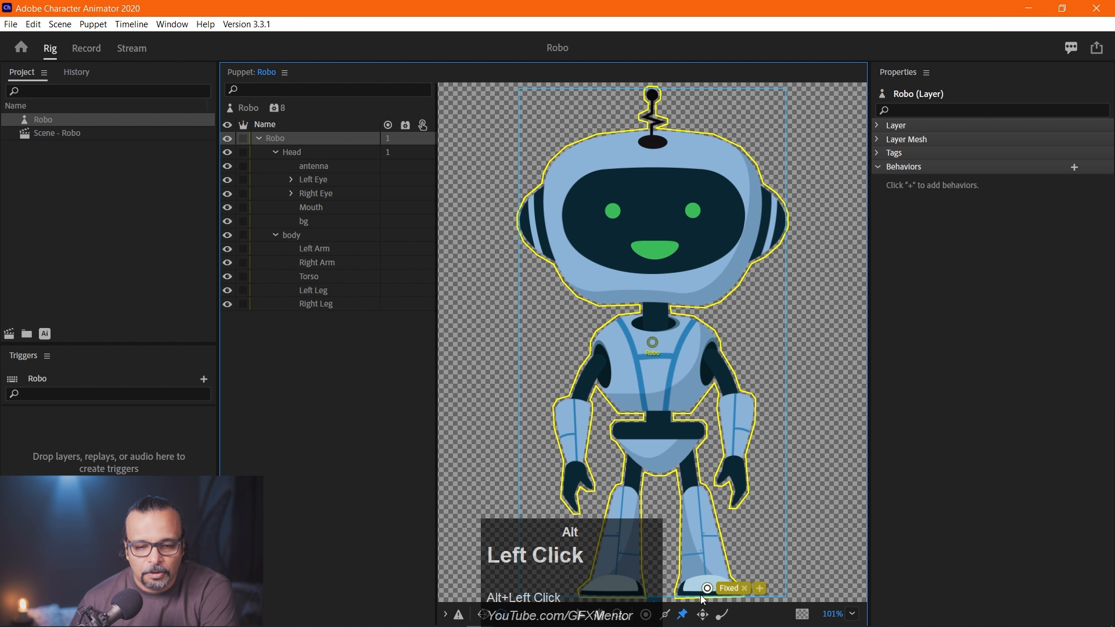
{"action": "left_click_drag", "start_coordinate": [548, 591], "coordinate": [311, 589]}
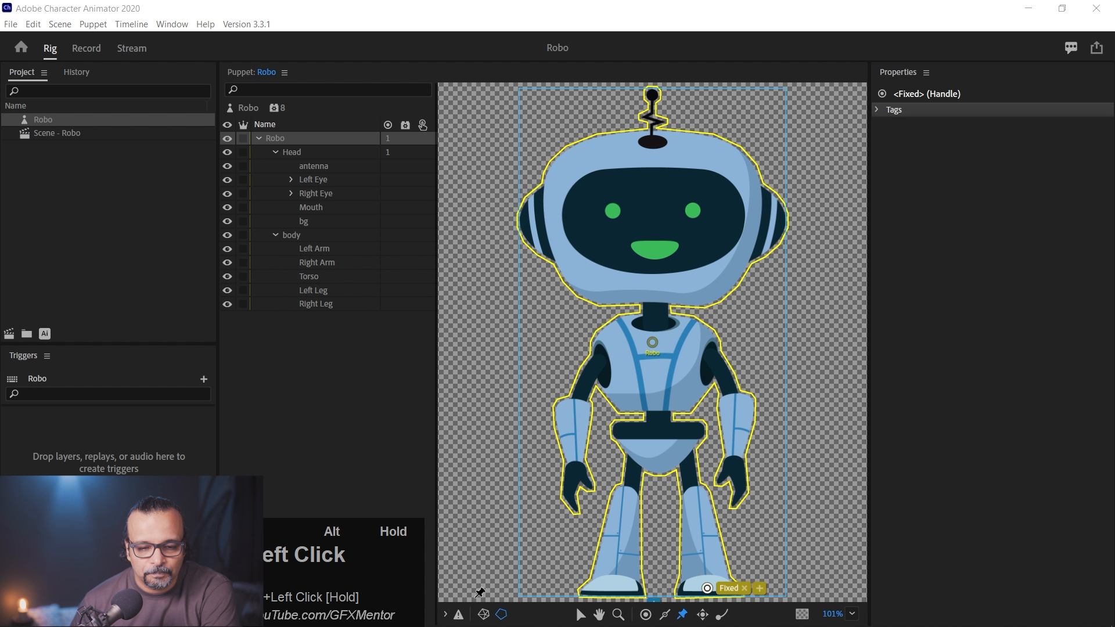
{"action": "left_click", "coordinate": [612, 589]}
{"action": "left_click", "coordinate": [611, 589], "text": "alt"}
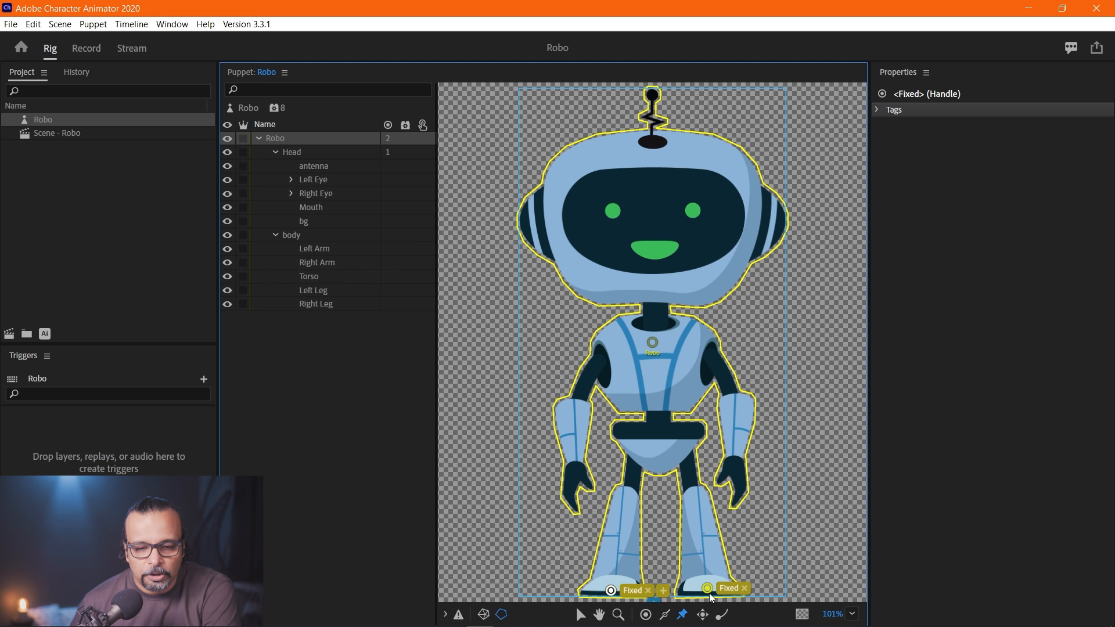
Open Scene - Robo, try Eye Gaze with Camera Input and Keyboard Input, and test a leftward gaze with only Keyboard Input armed
{"action": "left_click", "coordinate": [46, 134]}
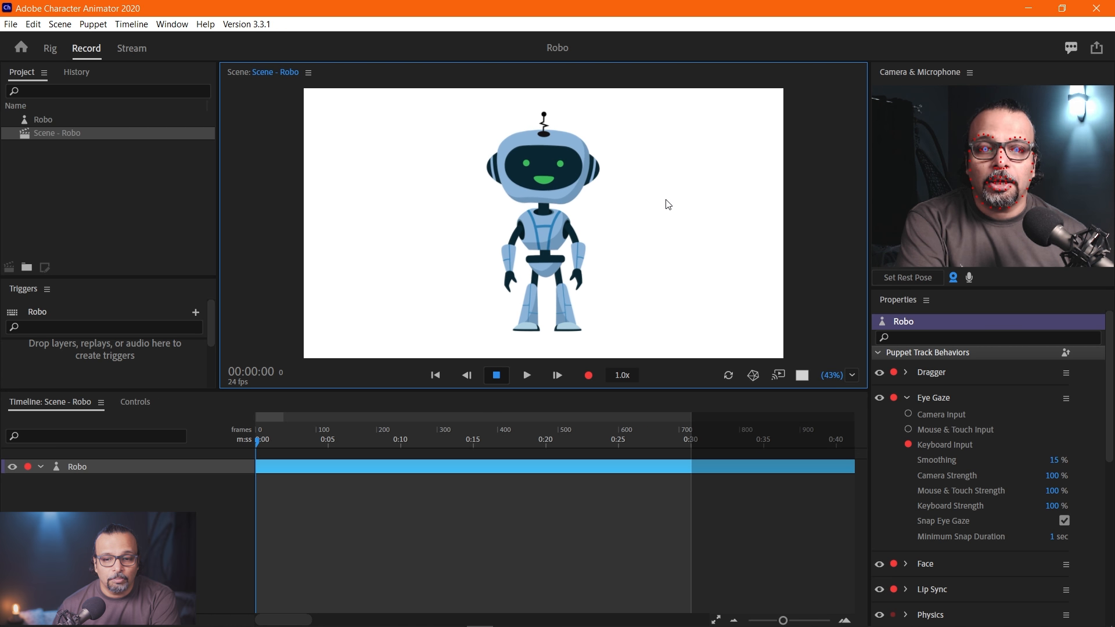
{"action": "left_click", "coordinate": [908, 415], "text": "alt"}
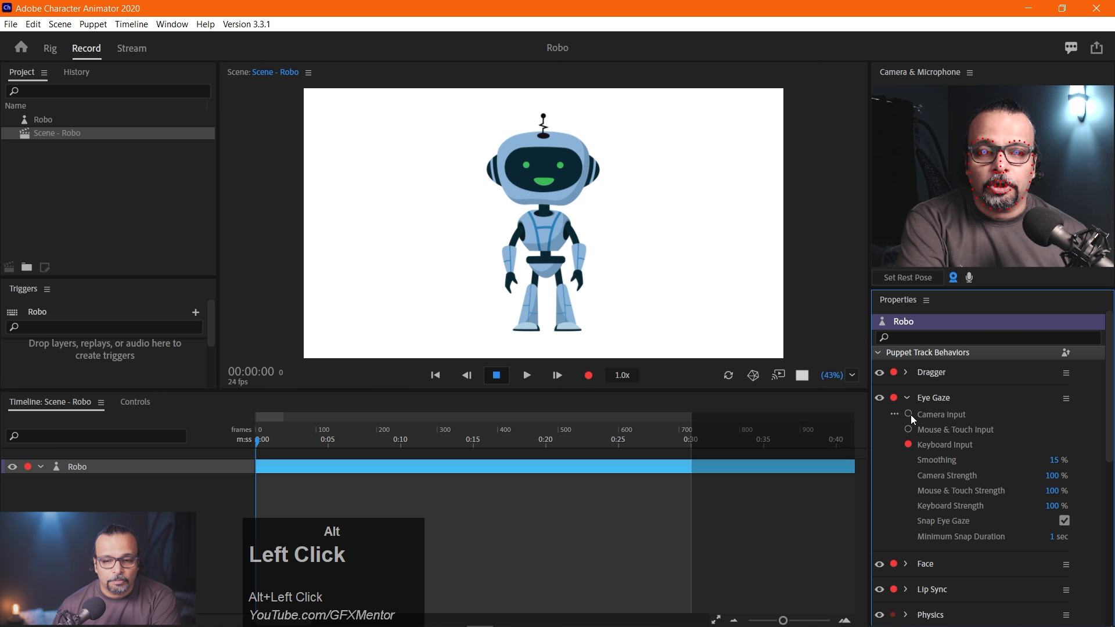
{"action": "left_click", "coordinate": [908, 444]}
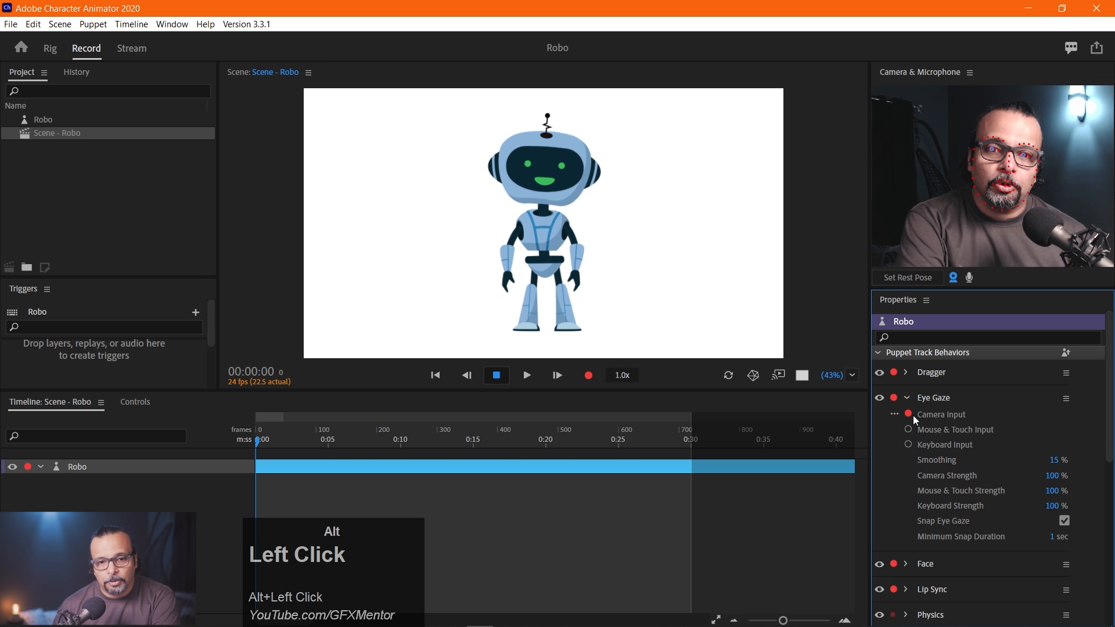
{"action": "left_click", "coordinate": [907, 444], "text": "alt"}
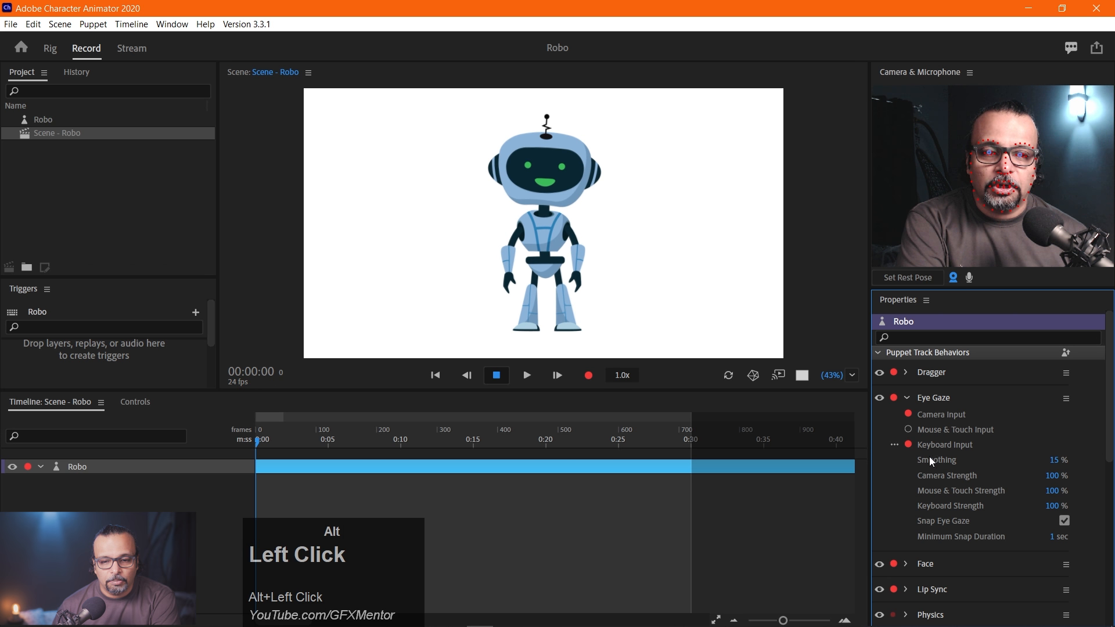
{"action": "left_click", "coordinate": [907, 414]}
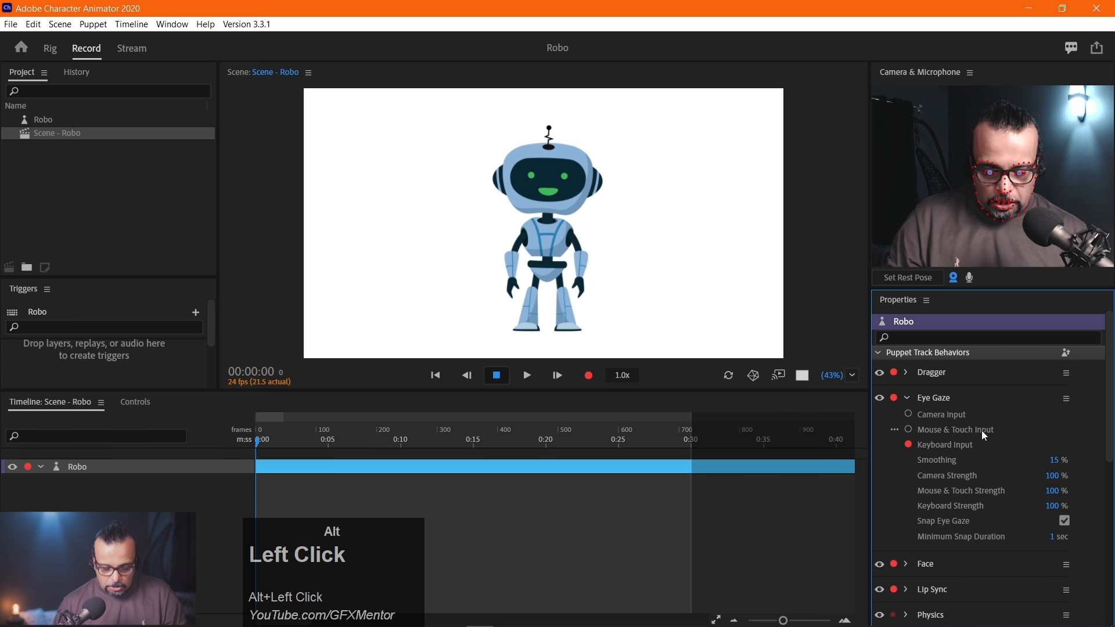
{"action": "key", "text": "Left"}
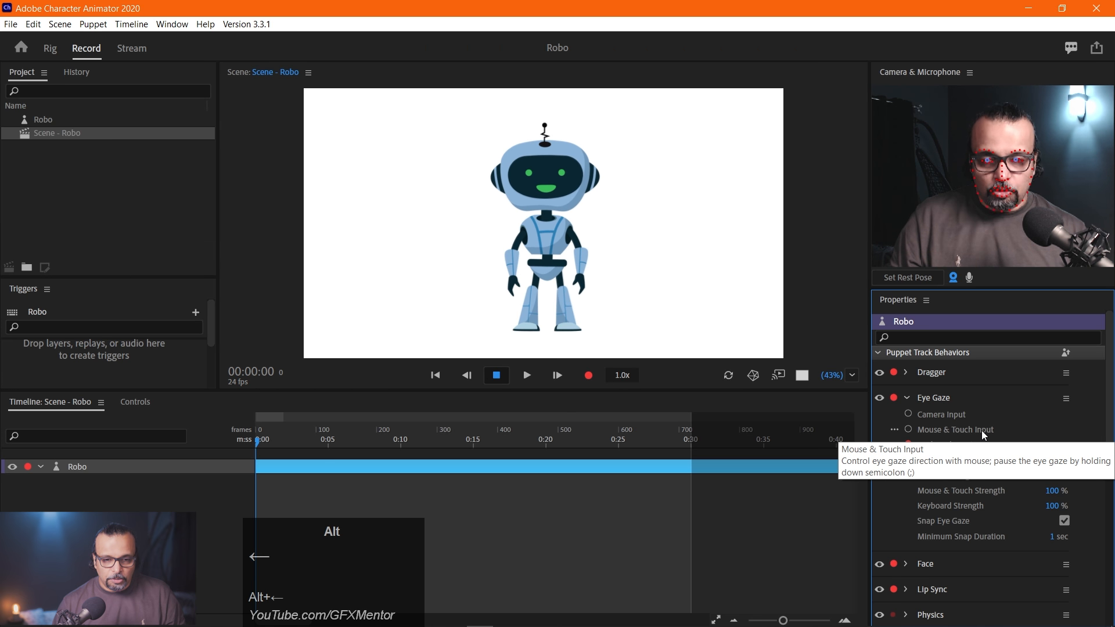
Return to rigging the Robo puppet and make the Left Pupil and Right Pupil layers independent
{"action": "left_click", "coordinate": [45, 120], "text": "alt"}
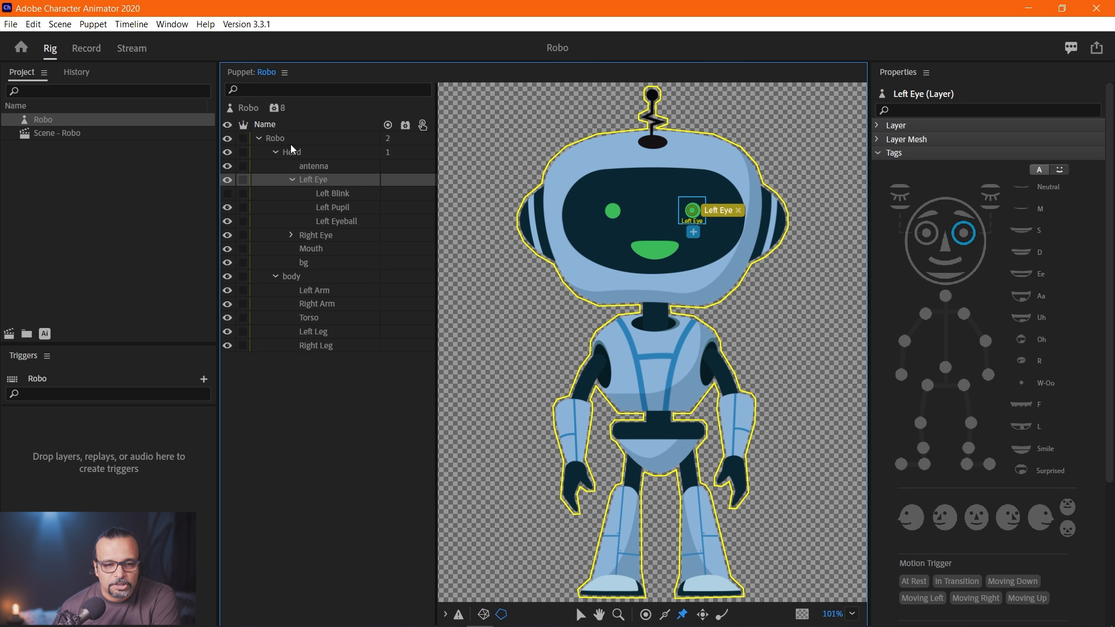
{"action": "left_click", "coordinate": [336, 209], "text": "alt"}
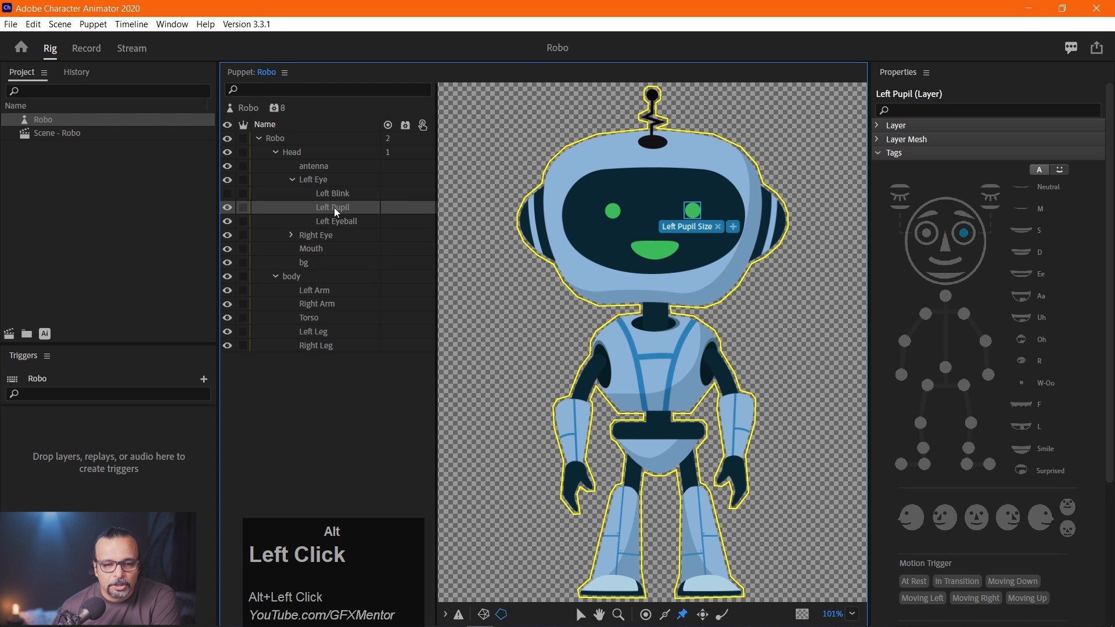
{"action": "left_click", "coordinate": [243, 208], "text": "alt"}
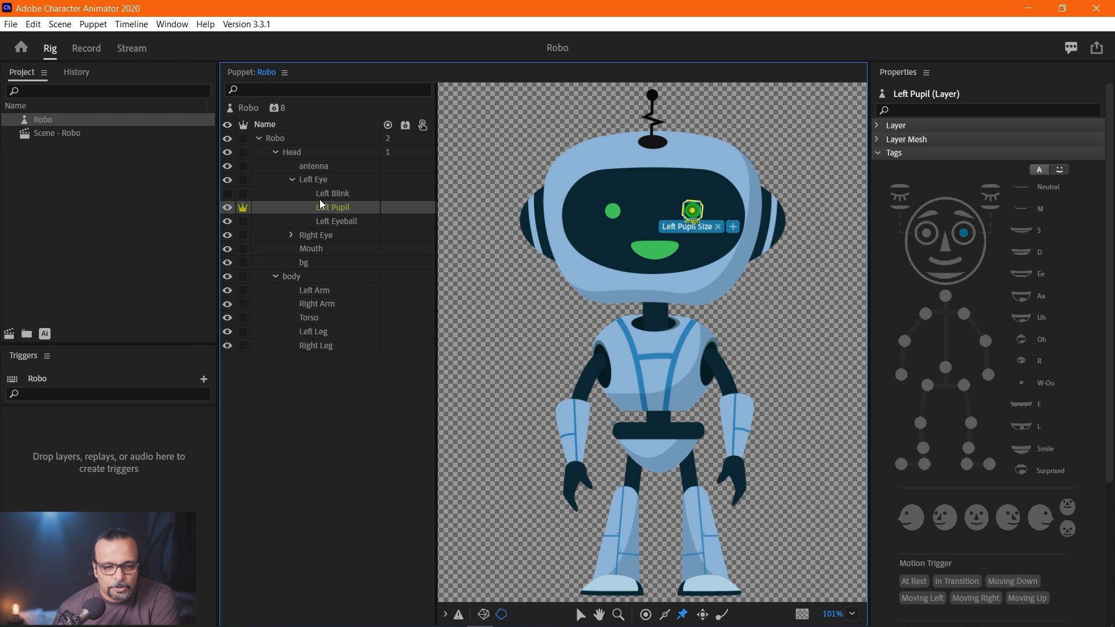
{"action": "left_click", "coordinate": [291, 235], "text": "alt"}
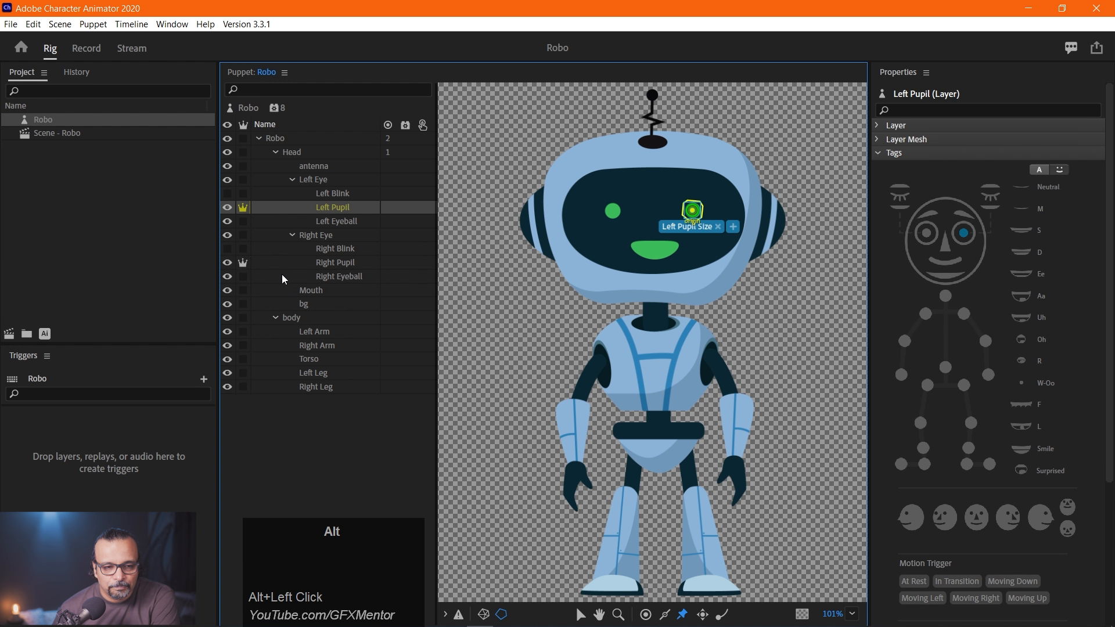
{"action": "left_click", "coordinate": [680, 204]}
Examine the tags assigned to the Left Pupil, Left Blink and Left Eyeball layers
{"action": "left_click", "coordinate": [333, 208], "text": "alt"}
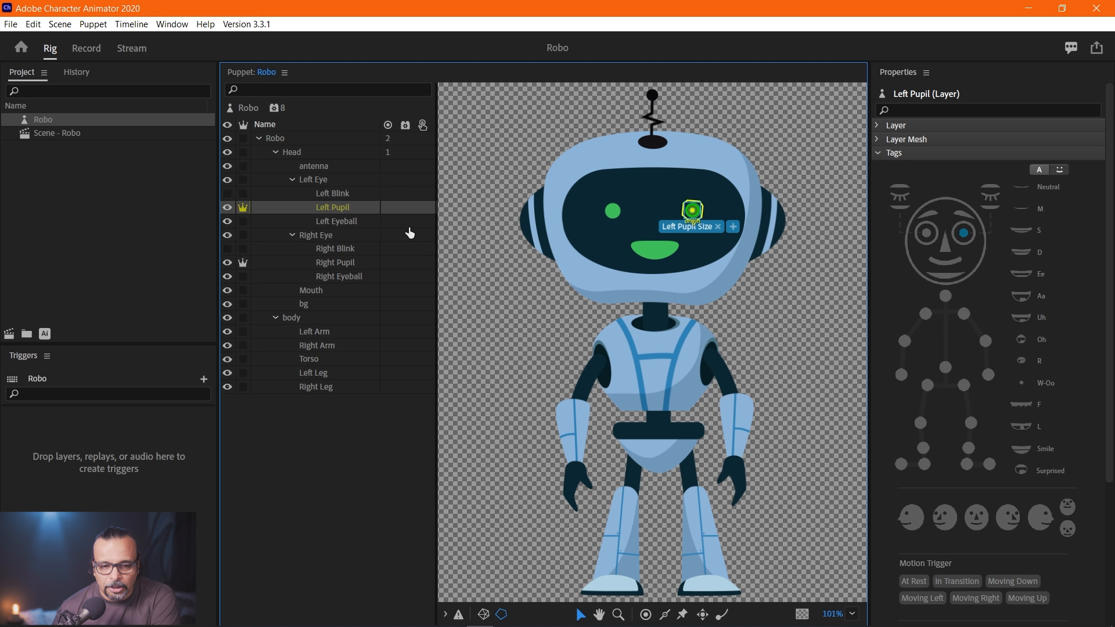
{"action": "left_click", "coordinate": [328, 194], "text": "alt"}
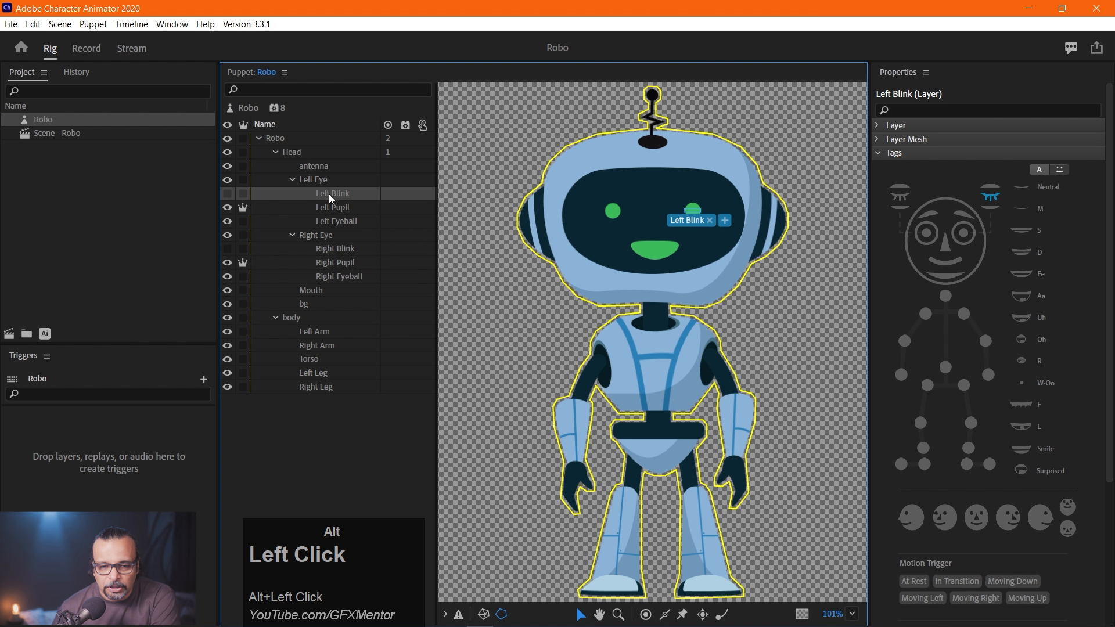
{"action": "left_click", "coordinate": [330, 221], "text": "alt"}
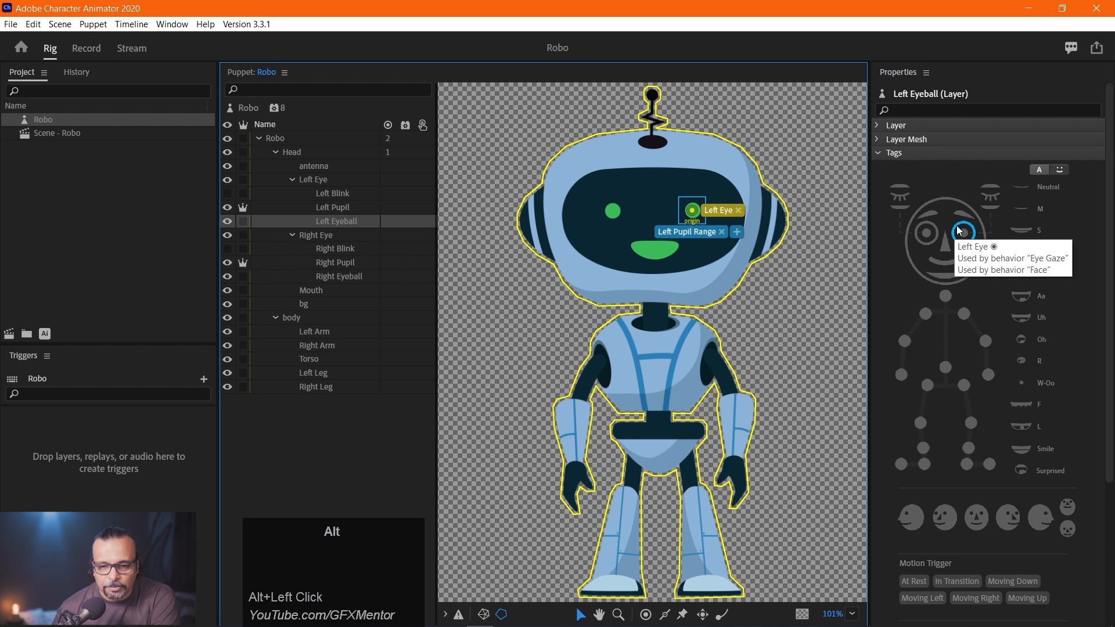
{"action": "left_click", "coordinate": [332, 208], "text": "alt"}
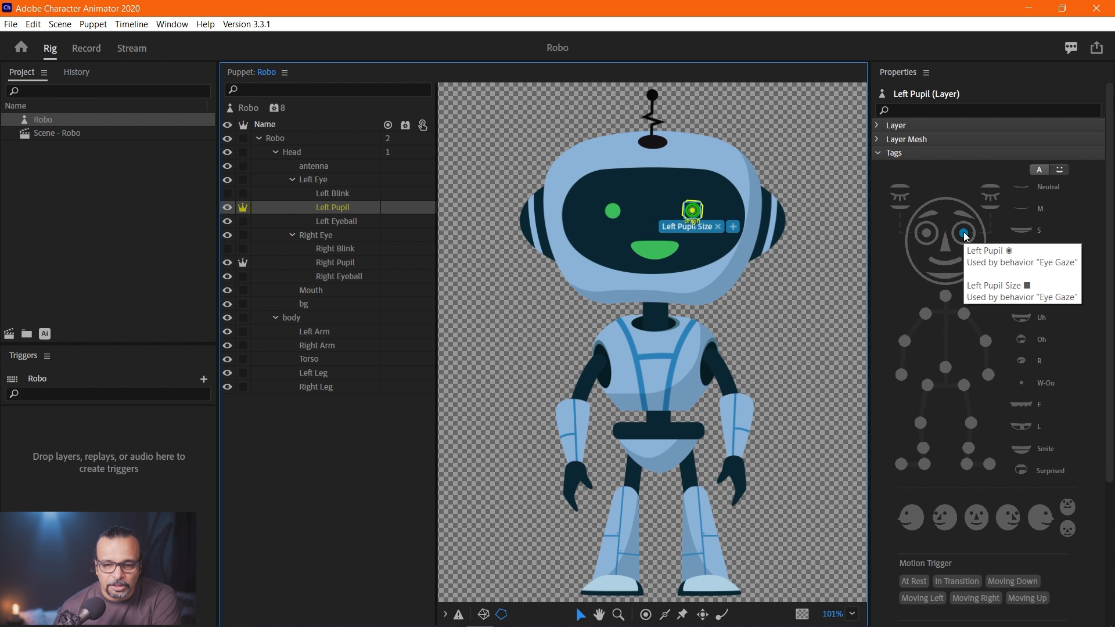
Assign the Left Pupil tag to the Left Pupil layer and the Right Pupil tag to the Right Pupil layer
{"action": "left_click", "coordinate": [343, 212], "text": "alt"}
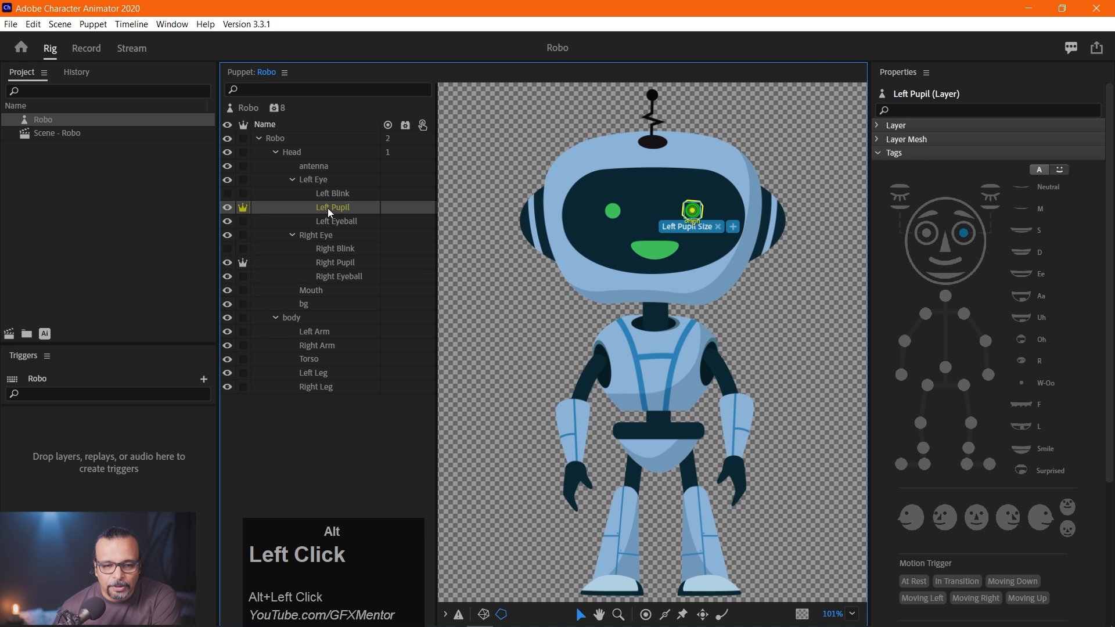
{"action": "left_click", "coordinate": [965, 239]}
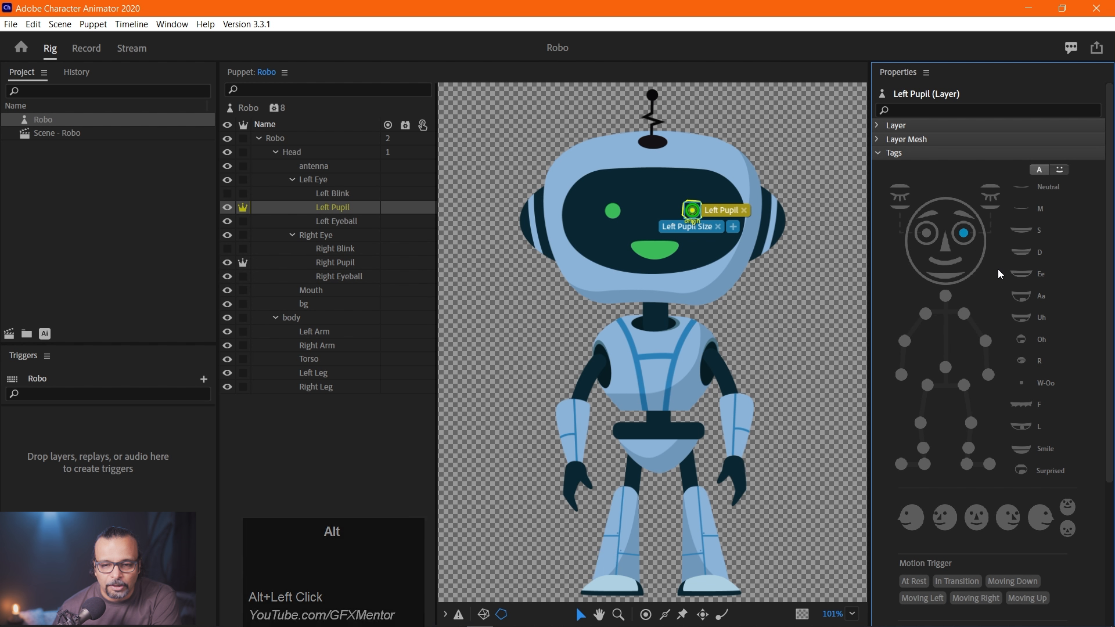
{"action": "left_click", "coordinate": [331, 263], "text": "alt"}
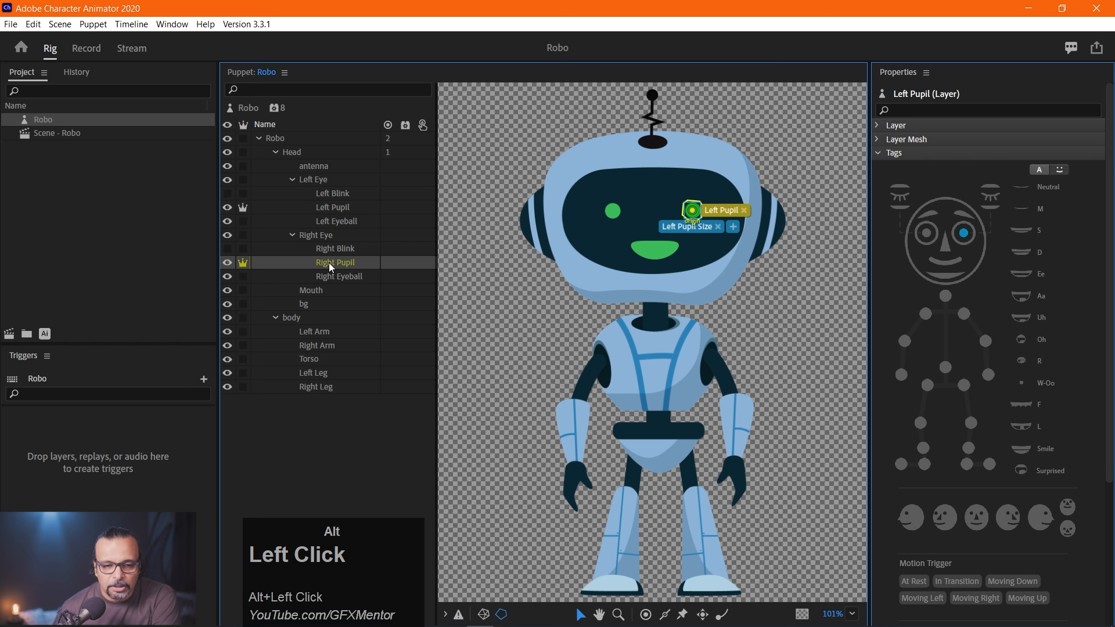
{"action": "left_click", "coordinate": [929, 238]}
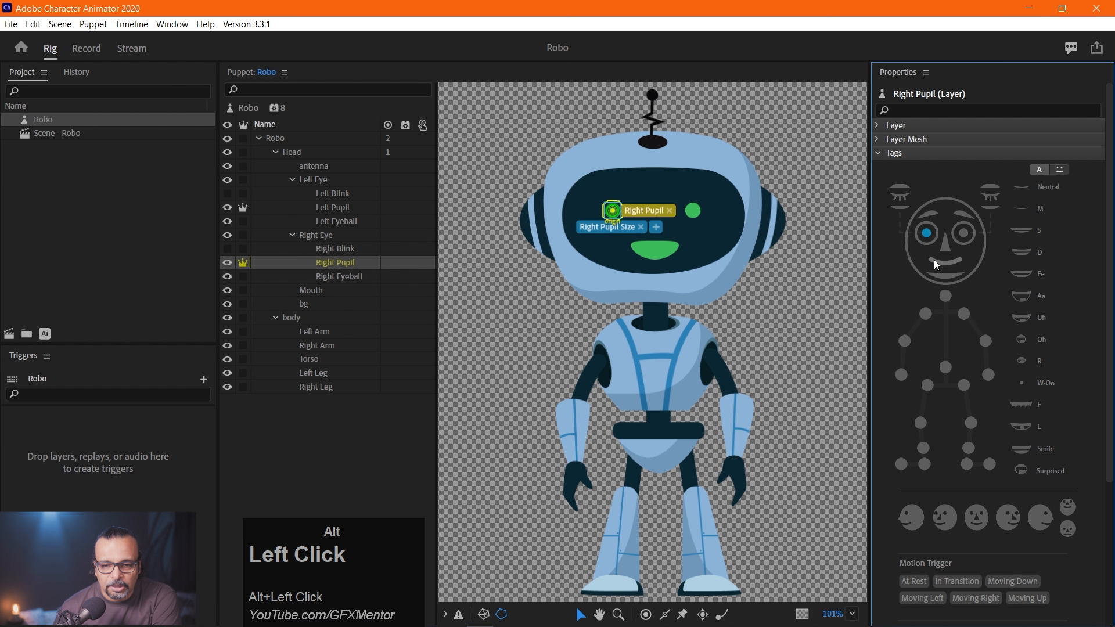
Reopen Scene - Robo, compare the Eye Gaze inputs, and test rightward and leftward gaze with only Keyboard Input armed
{"action": "left_click", "coordinate": [57, 136], "text": "alt"}
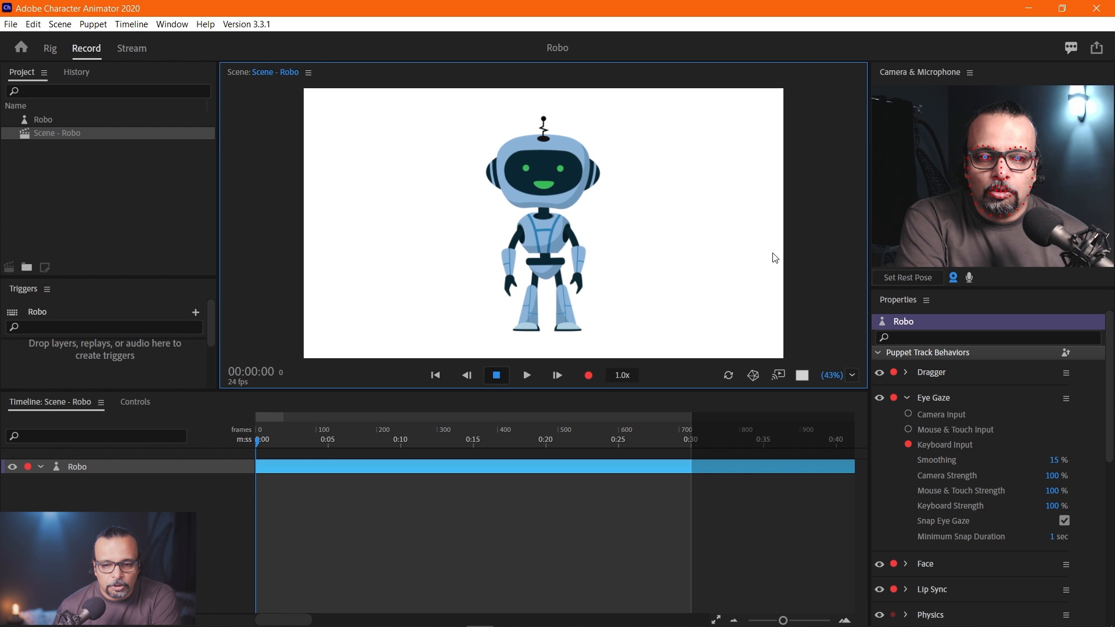
{"action": "left_click", "coordinate": [909, 415], "text": "alt"}
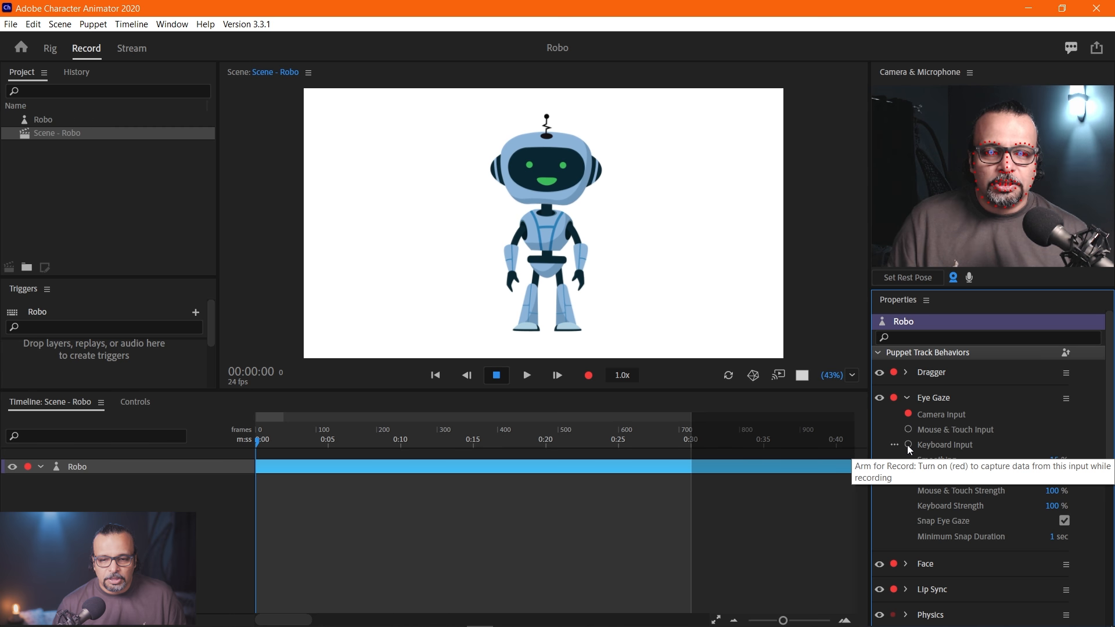
{"action": "left_click", "coordinate": [907, 444], "text": "alt"}
{"action": "left_click", "coordinate": [908, 414], "text": "alt"}
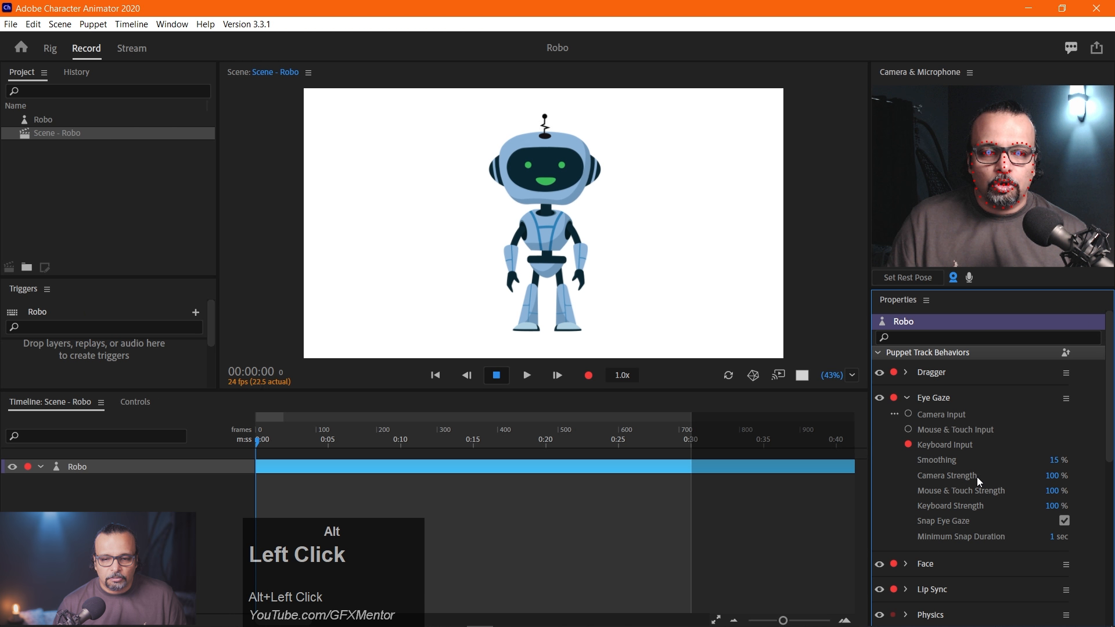
{"action": "key", "text": "alt+Right"}
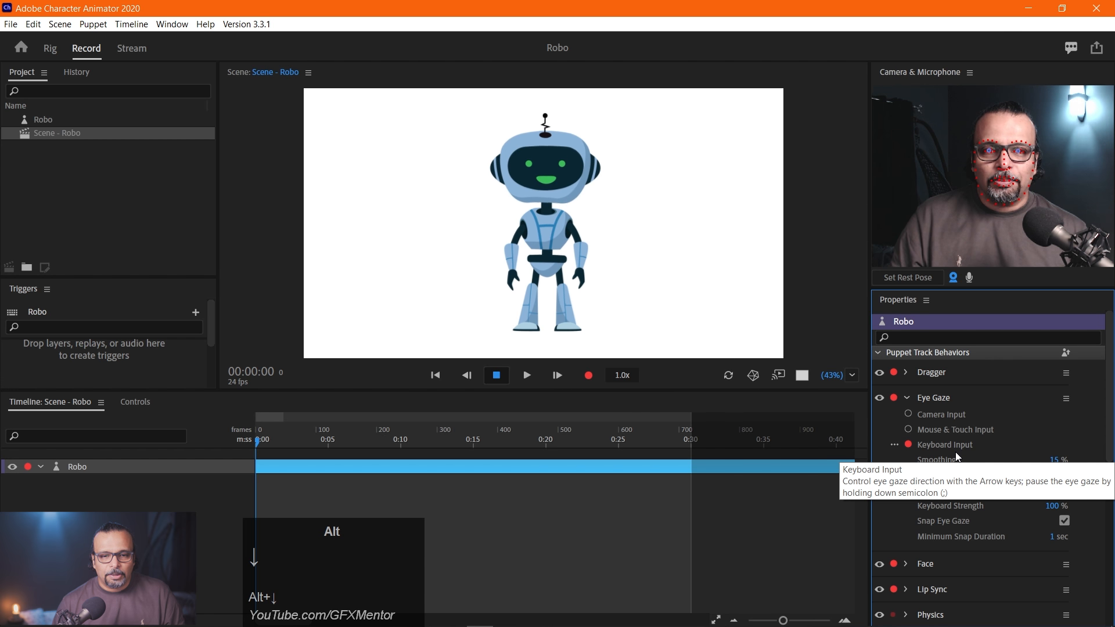
{"action": "key", "text": "alt+Left"}
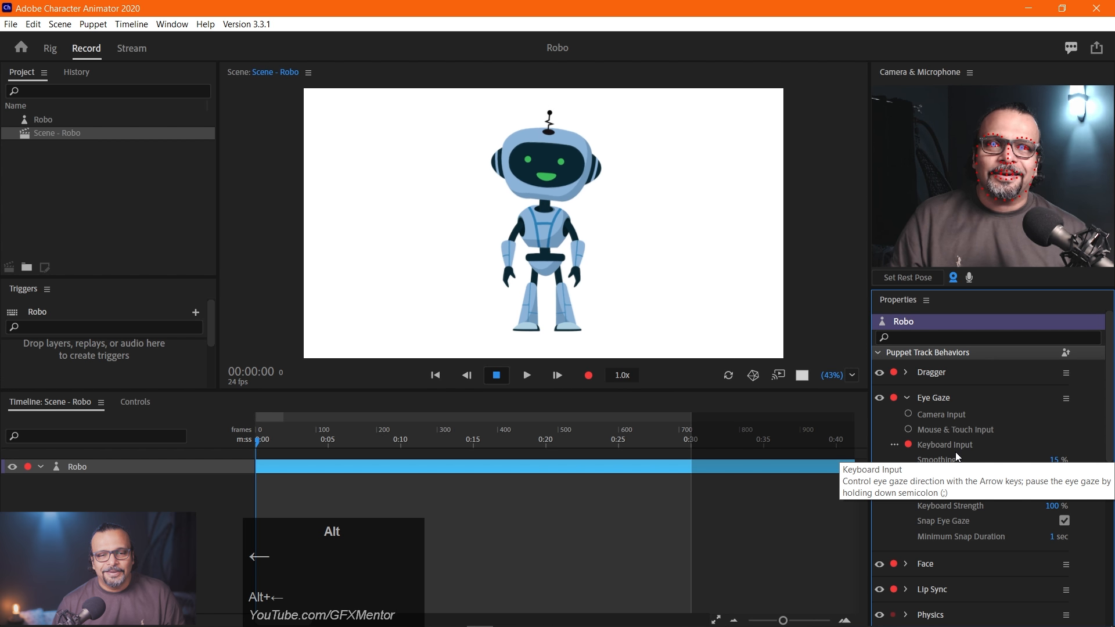
Test the robot's rightward, leftward and downward eye gaze with Keyboard Input
{"action": "key", "text": "alt+Right"}
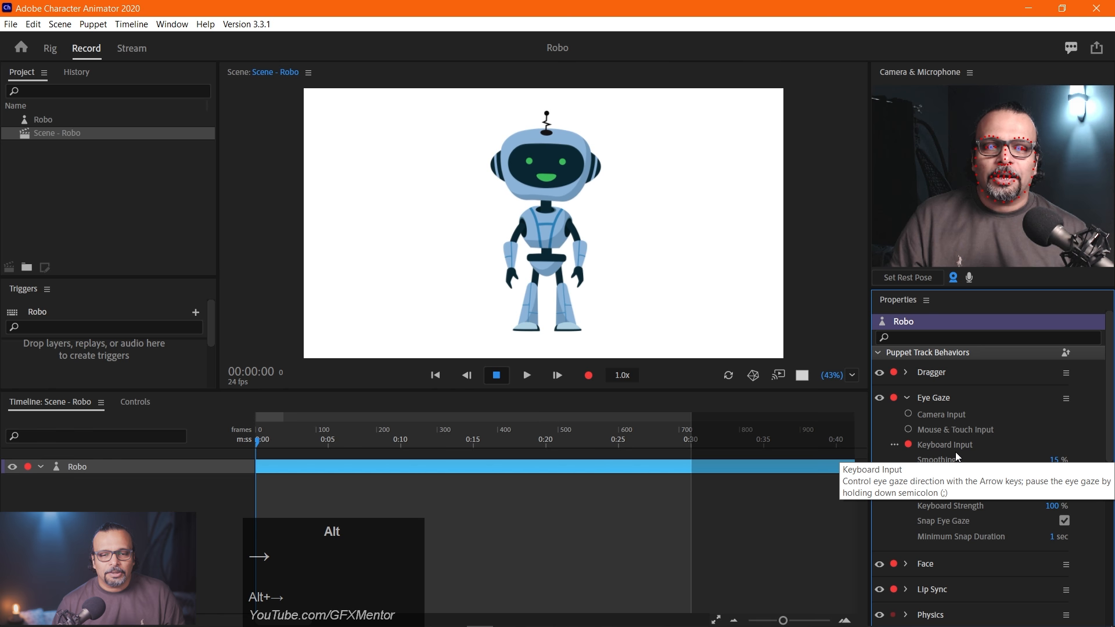
{"action": "key", "text": "alt+Left"}
{"action": "key", "text": "alt+Down"}
{"action": "key", "text": "alt+Right"}
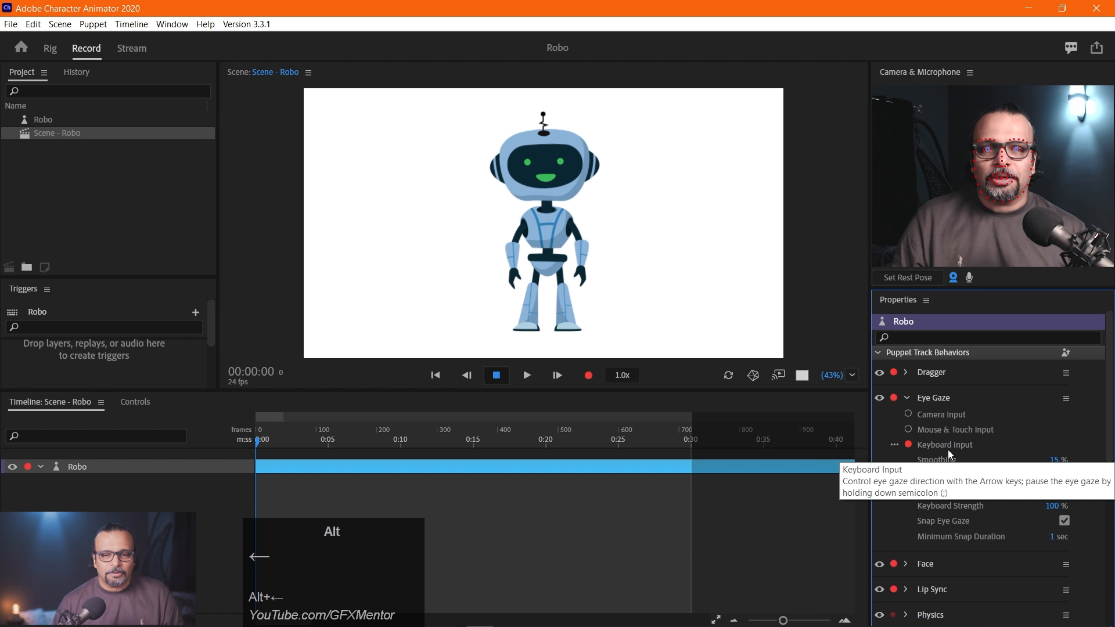
{"action": "key", "text": "alt+Left"}
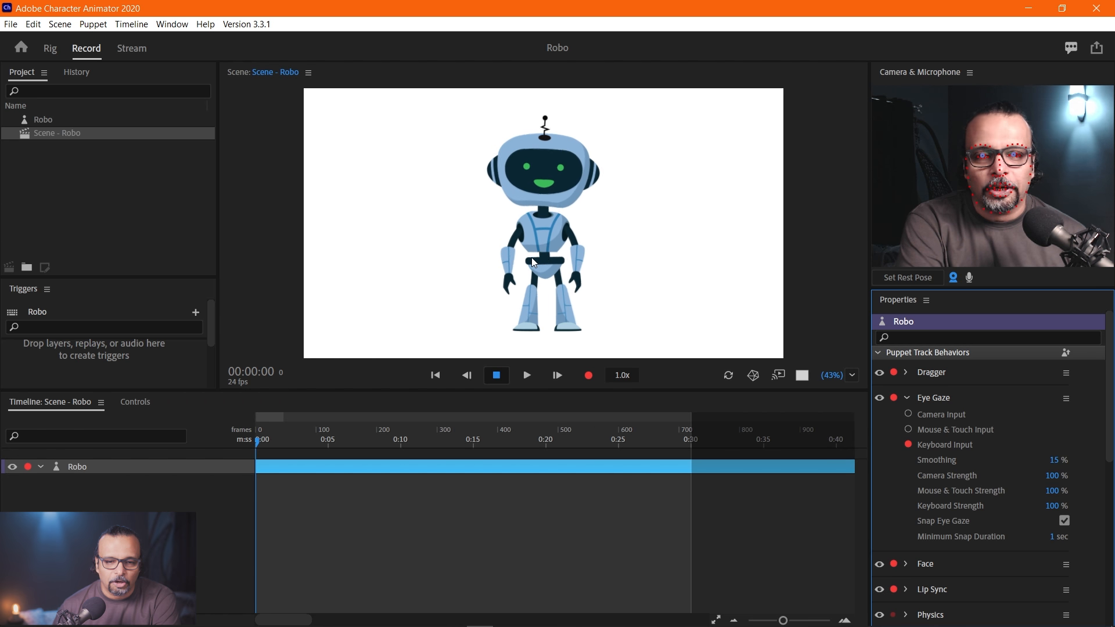
Reopen the Robo puppet for rigging and move the body layer's origin handle up to the waist joint
{"action": "left_click", "coordinate": [50, 122], "text": "alt"}
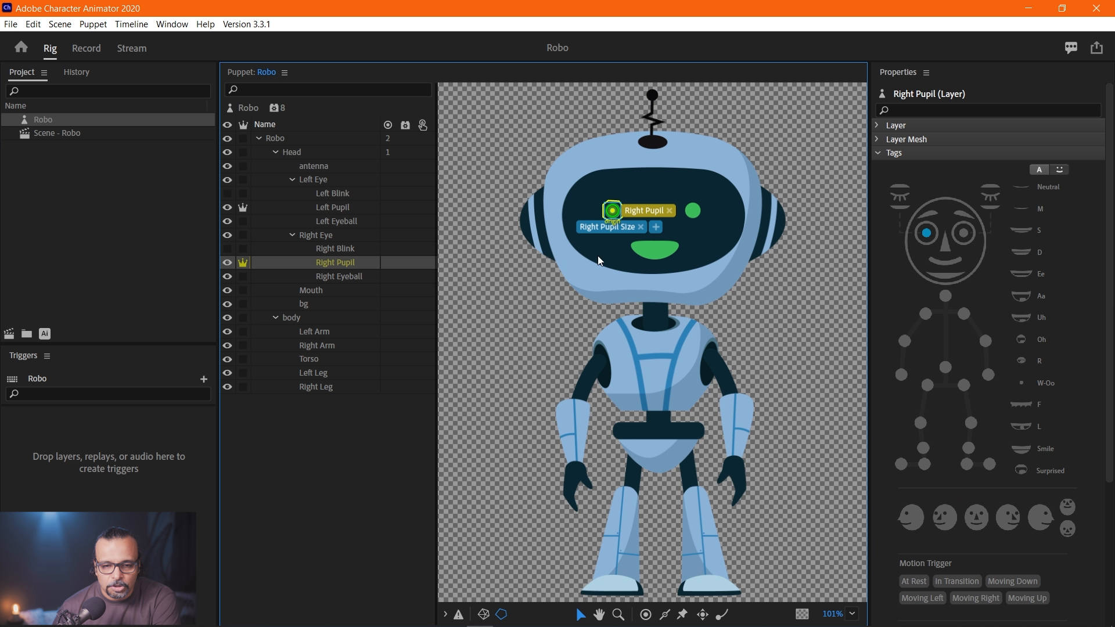
{"action": "left_click", "coordinate": [298, 318], "text": "alt"}
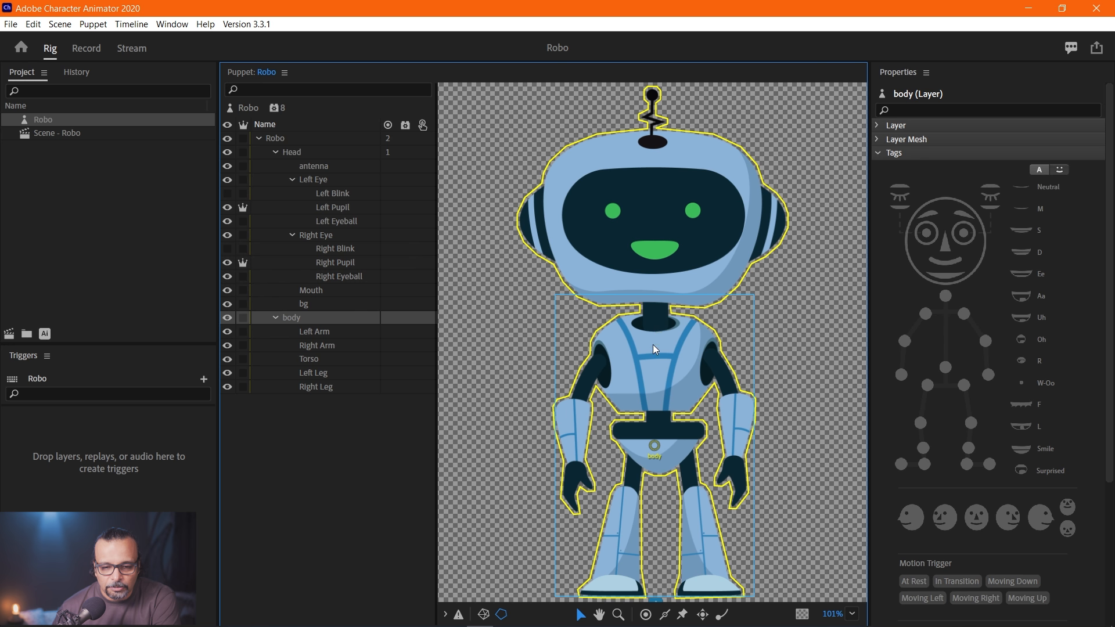
{"action": "left_click_drag", "start_coordinate": [654, 448], "coordinate": [660, 424]}
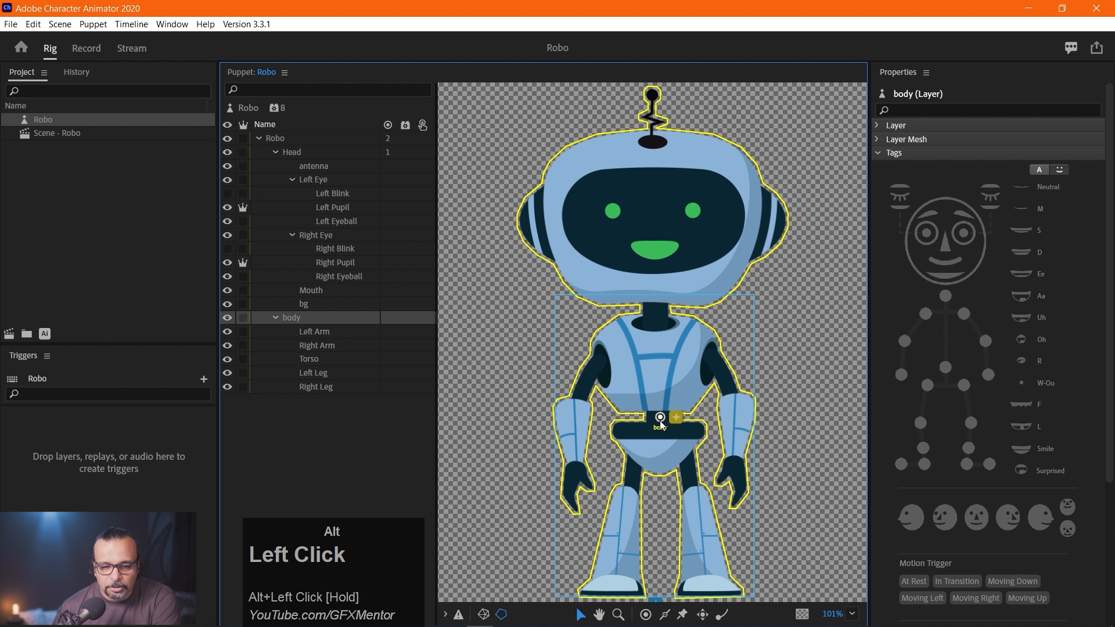
Add a handle on the body layer's neck tagged Neck, and tag the body's origin handle as Waist
{"action": "left_click", "coordinate": [646, 615]}
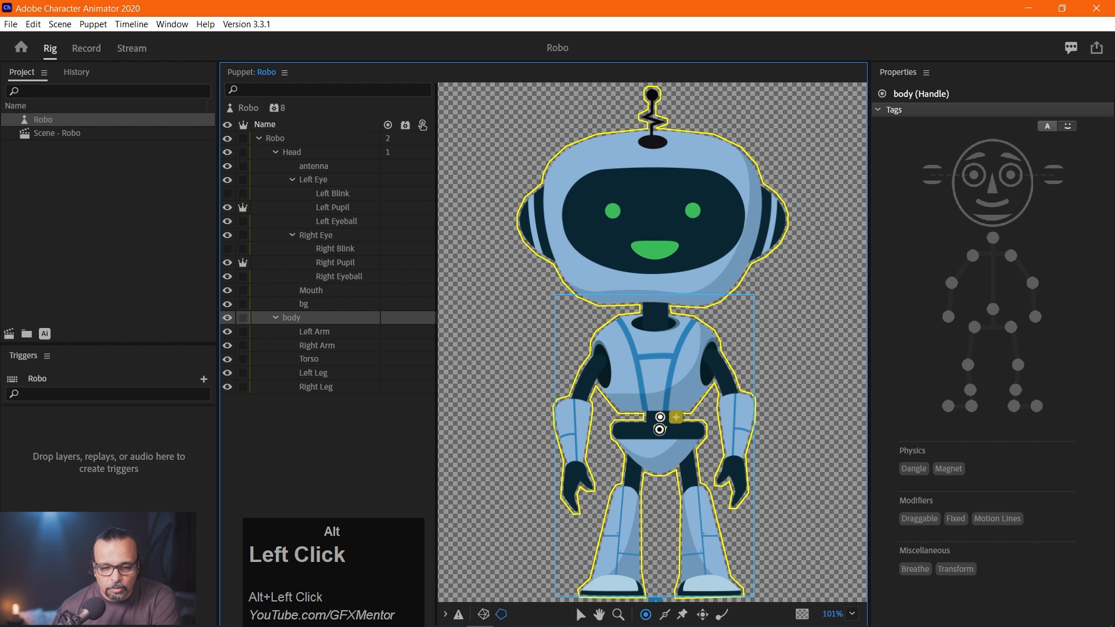
{"action": "left_click", "coordinate": [655, 312]}
{"action": "left_click", "coordinate": [992, 238]}
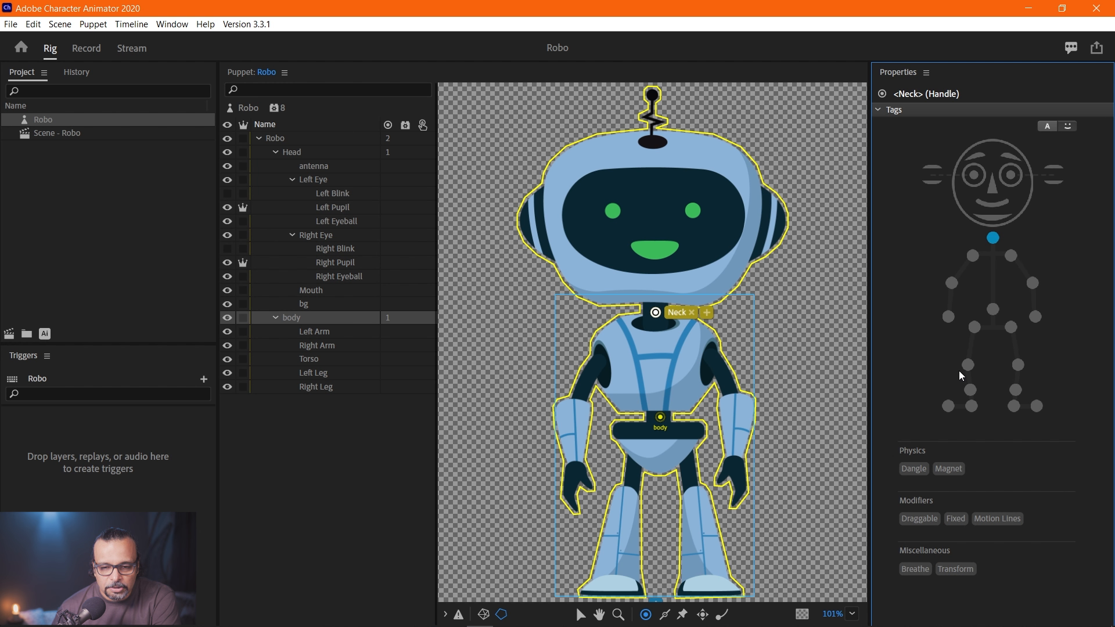
{"action": "left_click", "coordinate": [660, 418], "text": "alt"}
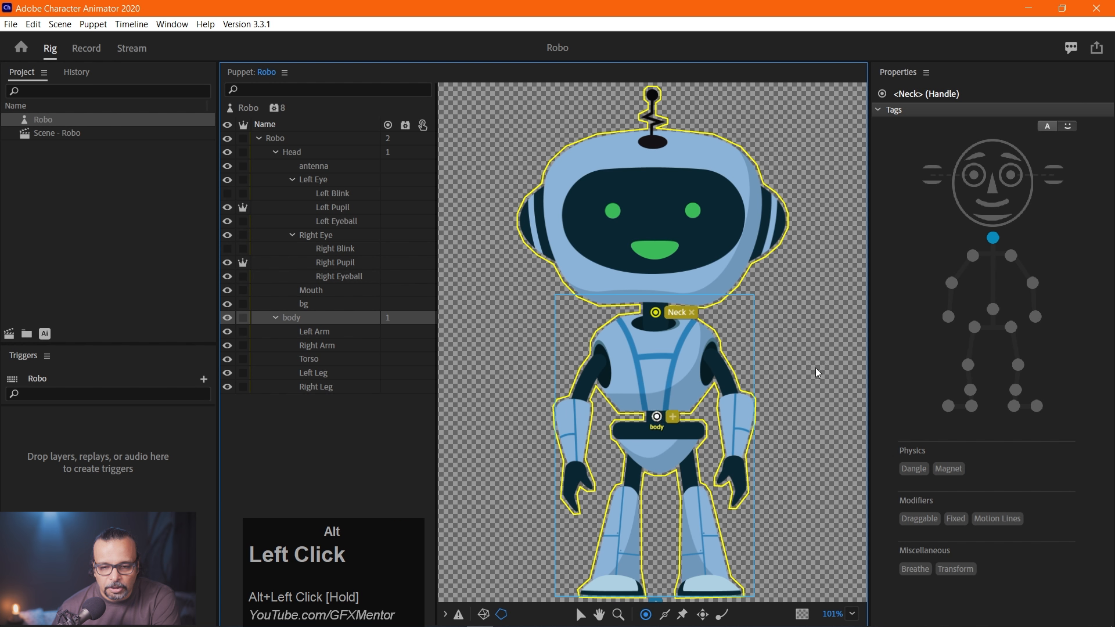
{"action": "left_click", "coordinate": [994, 309], "text": "alt"}
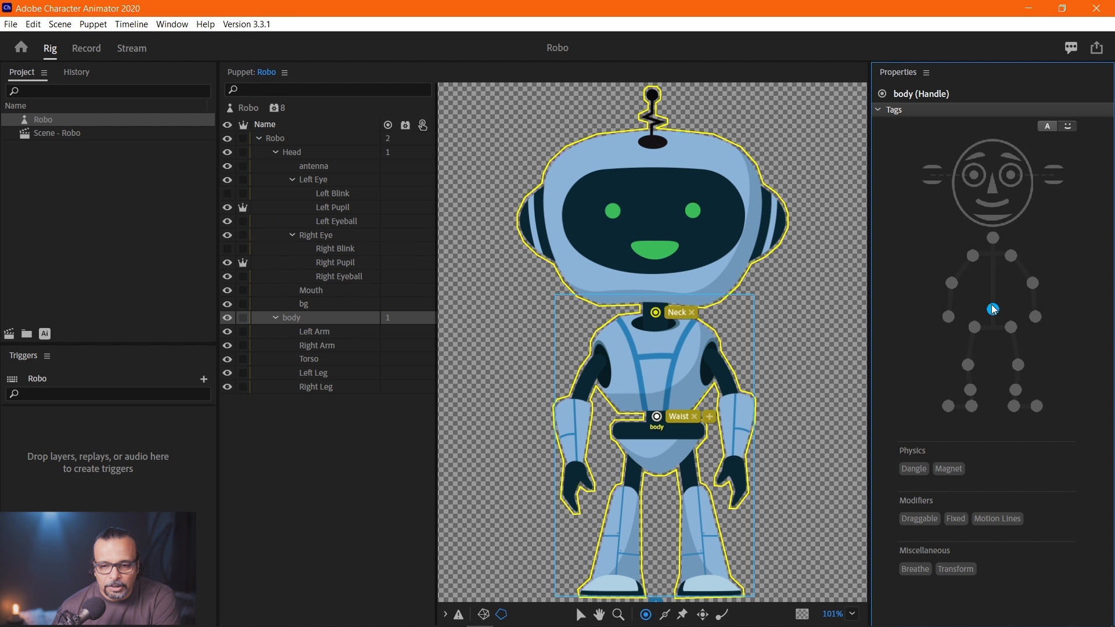
Test the head and body movement in Scene - Robo, and return to the Robo puppet rig
{"action": "left_click", "coordinate": [69, 135], "text": "alt"}
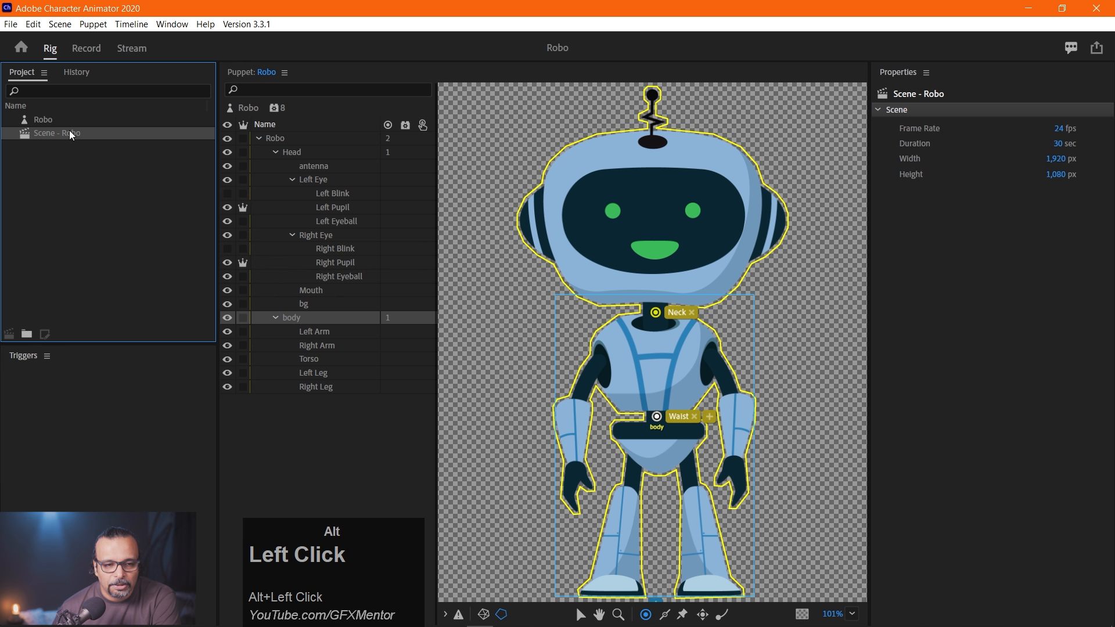
{"action": "double_click", "coordinate": [69, 134]}
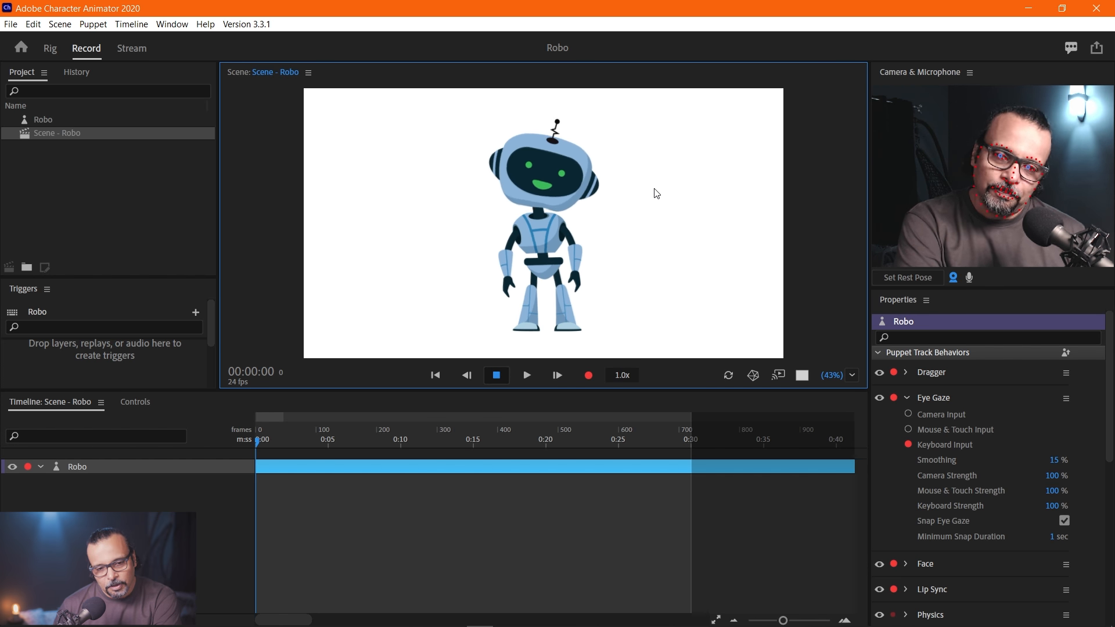
{"action": "left_click", "coordinate": [51, 120], "text": "alt"}
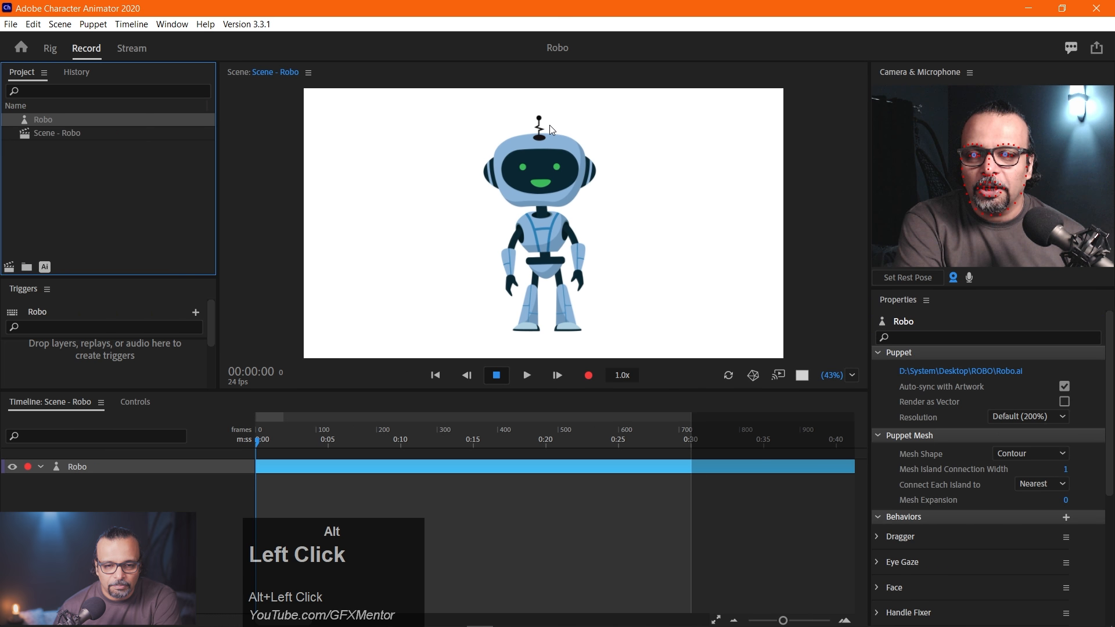
{"action": "double_click", "coordinate": [549, 124]}
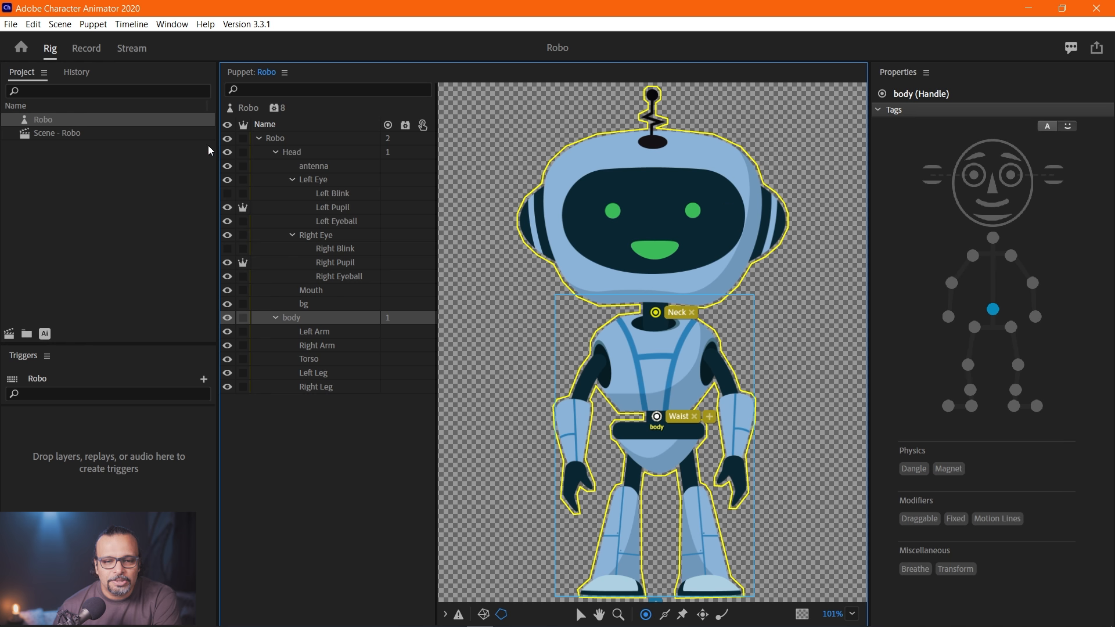
Make the antenna layer independent so it moves separately from the head
{"action": "left_click", "coordinate": [317, 167], "text": "alt"}
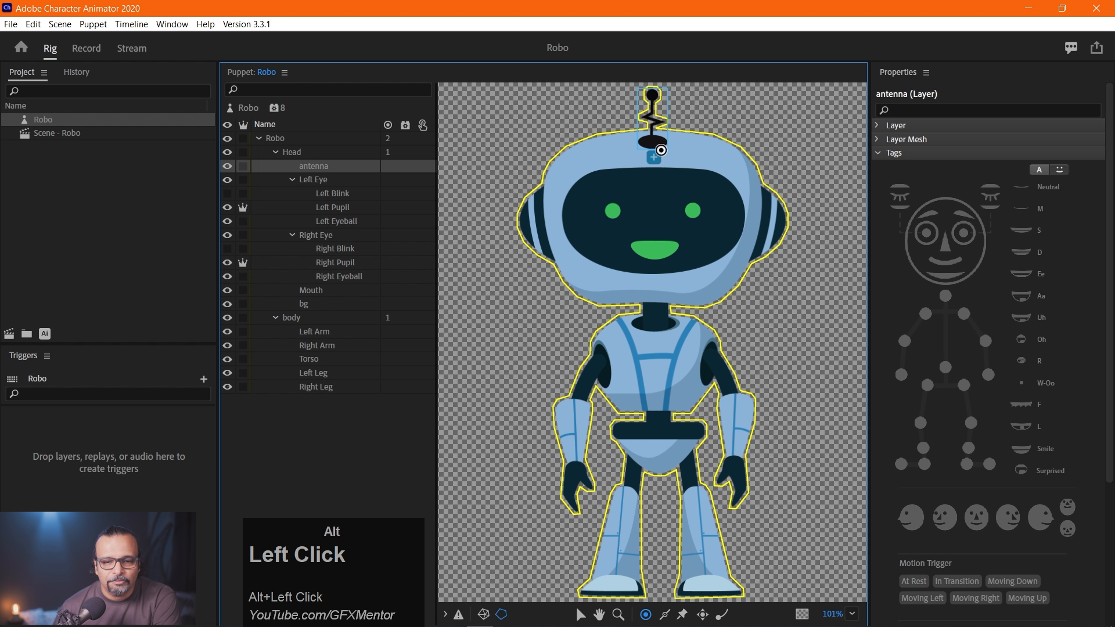
{"action": "left_click", "coordinate": [584, 615], "text": "alt"}
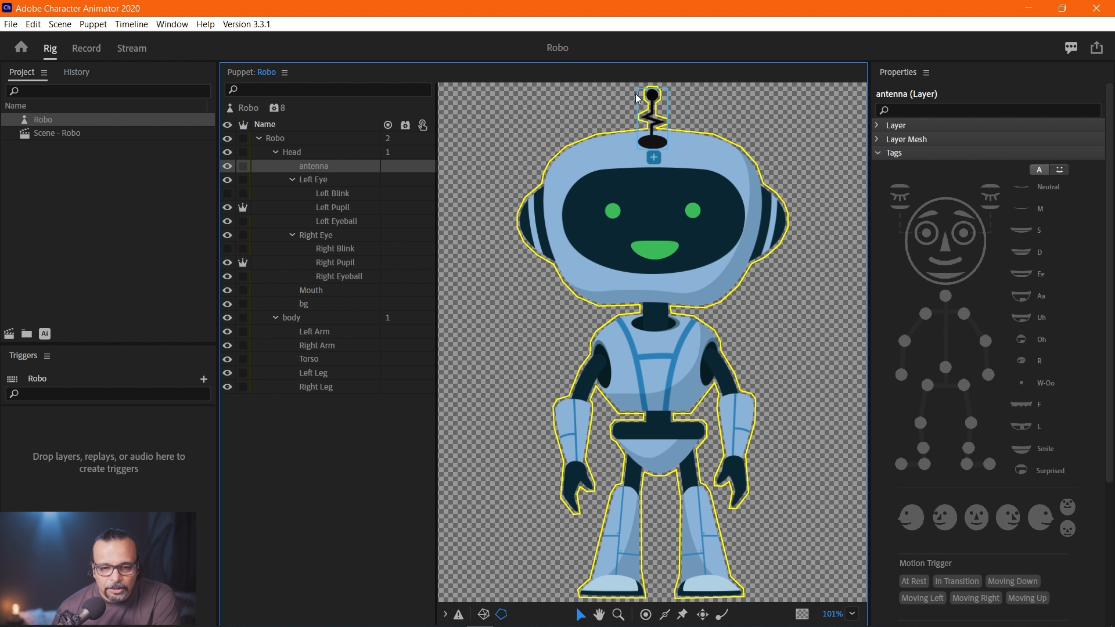
{"action": "left_click", "coordinate": [314, 169], "text": "alt"}
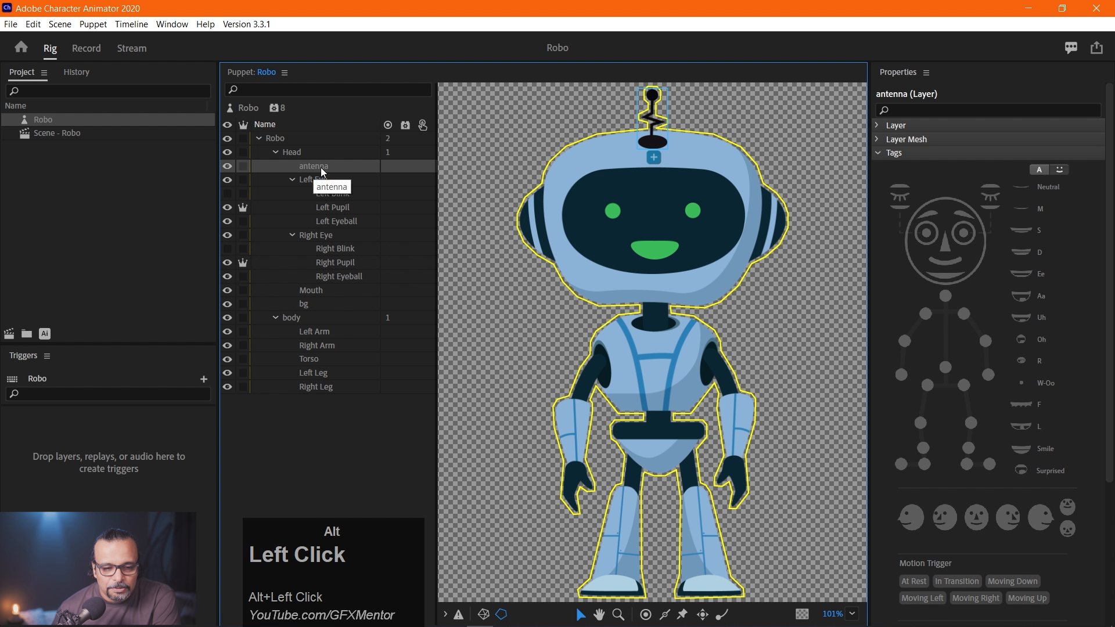
{"action": "left_click", "coordinate": [244, 169], "text": "alt"}
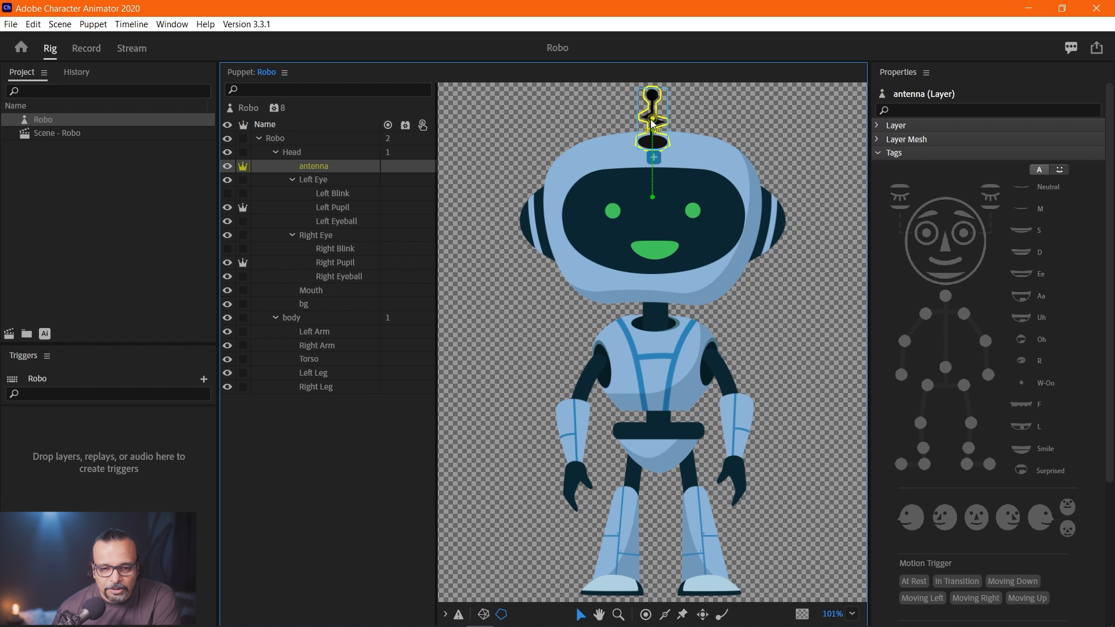
Move the antenna's origin handle down to its base and add a Dangle handle on the ball at its tip
{"action": "left_click_drag", "start_coordinate": [653, 123], "coordinate": [653, 145]}
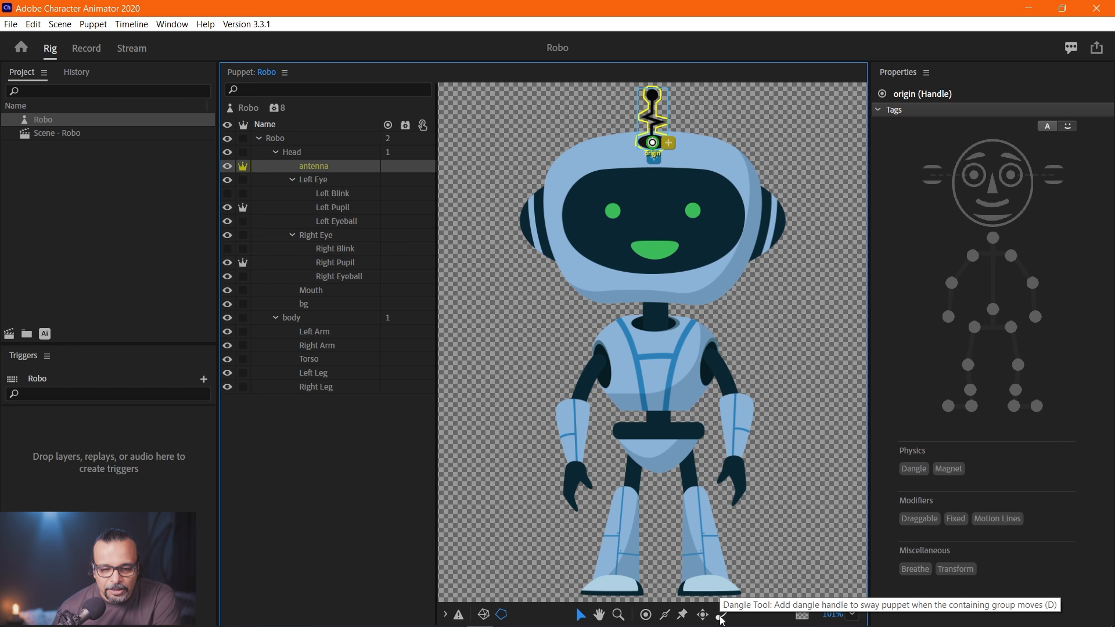
{"action": "left_click", "coordinate": [723, 617], "text": "alt"}
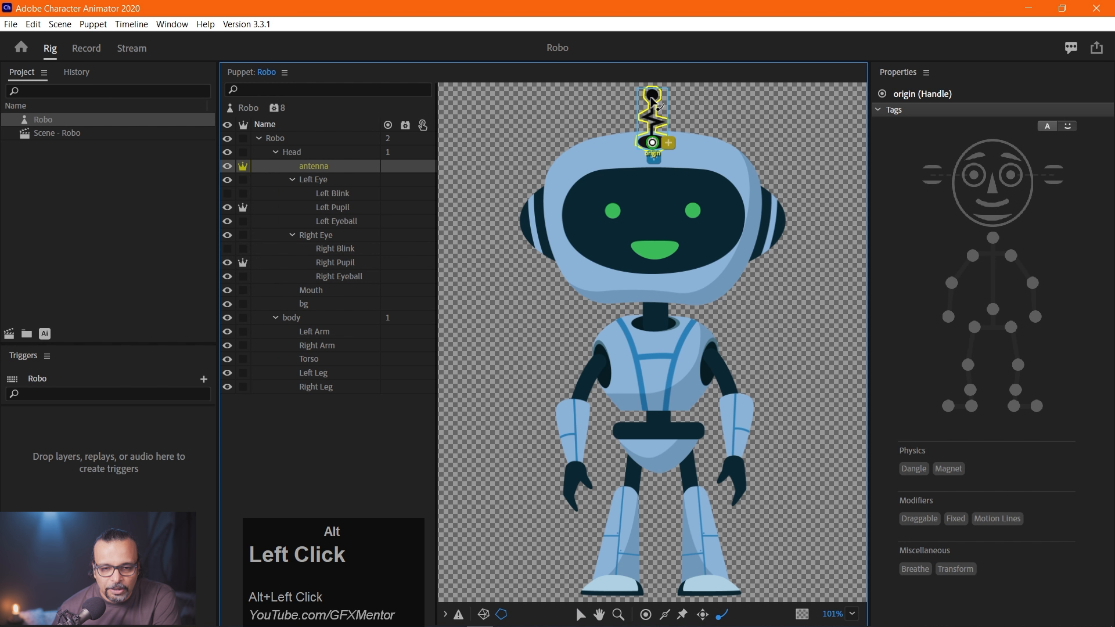
{"action": "left_click", "coordinate": [652, 100], "text": "alt"}
Reopen Scene - Robo and examine the antenna's dangle motion up close
{"action": "left_click", "coordinate": [57, 133], "text": "alt"}
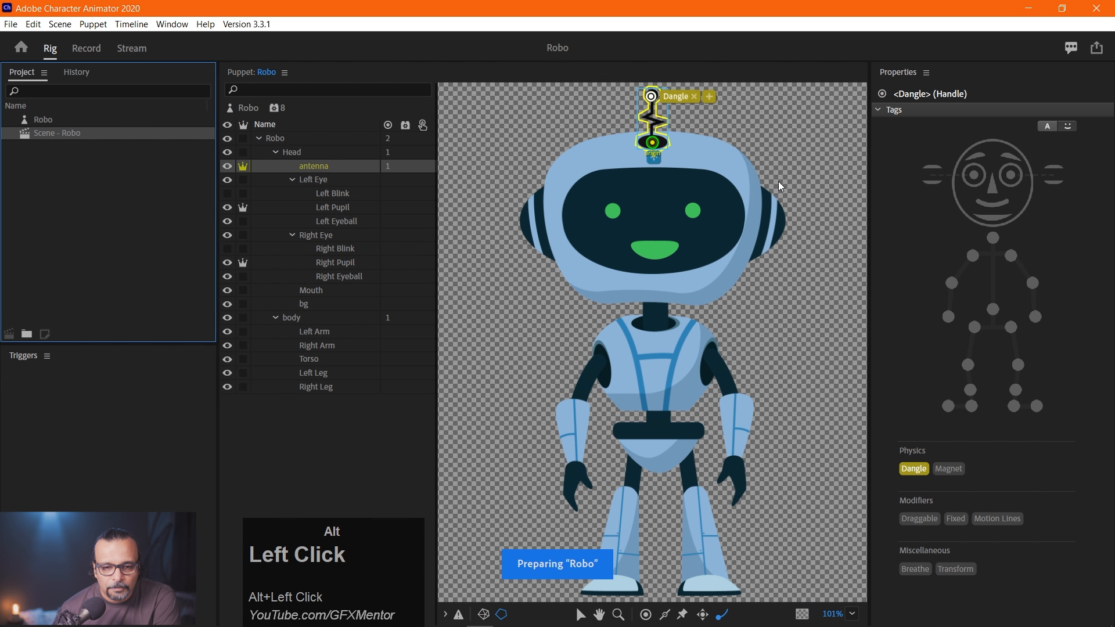
{"action": "scroll", "coordinate": [542, 117], "scroll_direction": "up", "scroll_amount": 1}
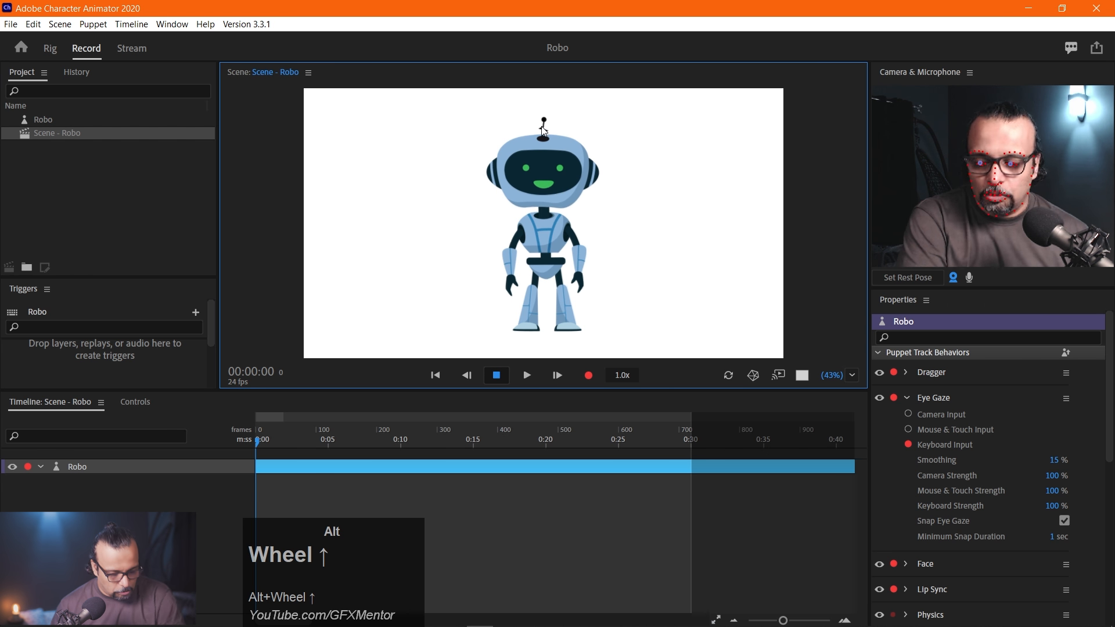
{"action": "scroll", "coordinate": [543, 123], "scroll_direction": "up", "scroll_amount": 1}
{"action": "scroll", "coordinate": [543, 129], "scroll_direction": "up", "scroll_amount": 2}
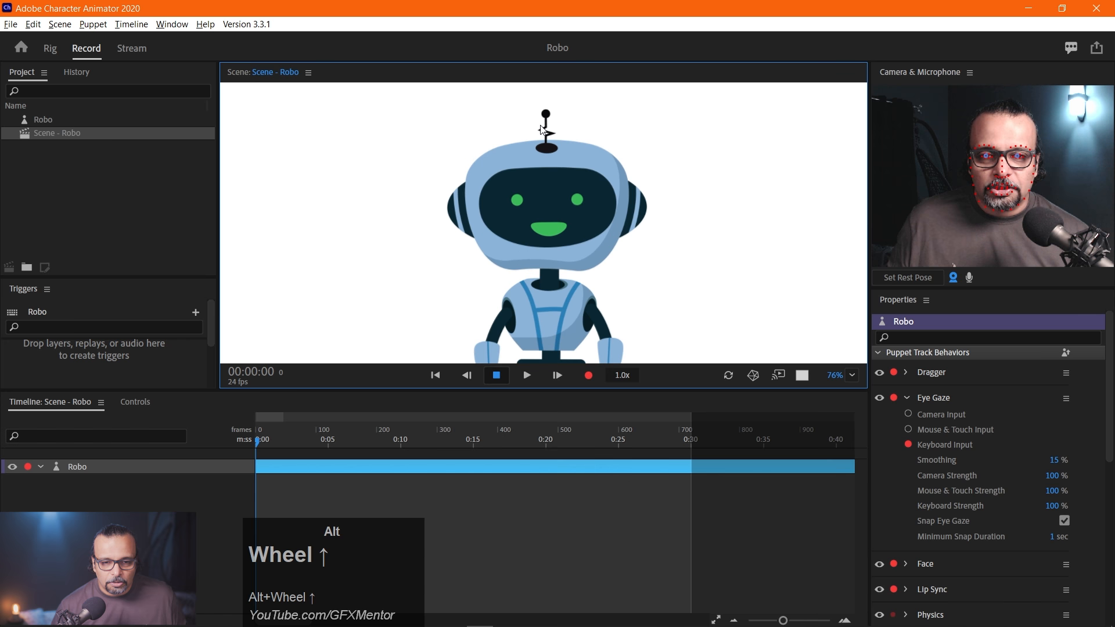